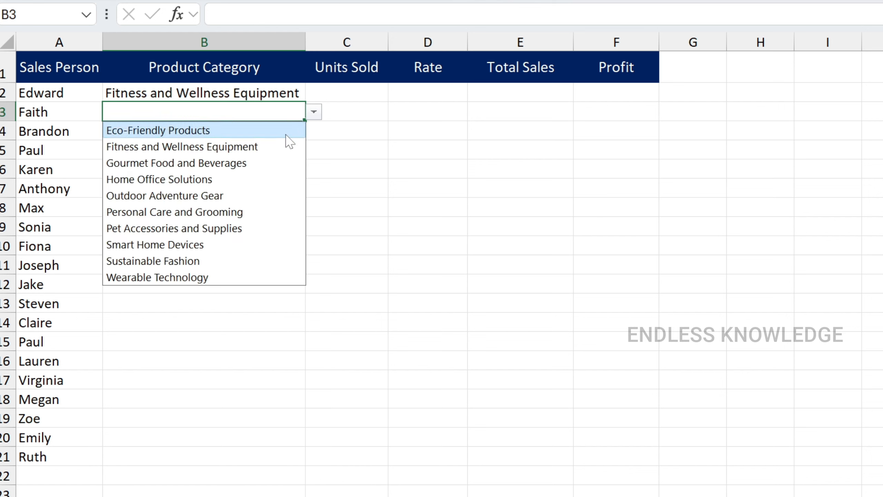
# - Choose Gourmet Food and Beverages as the product category in cell B3
pyautogui.click(241, 164)
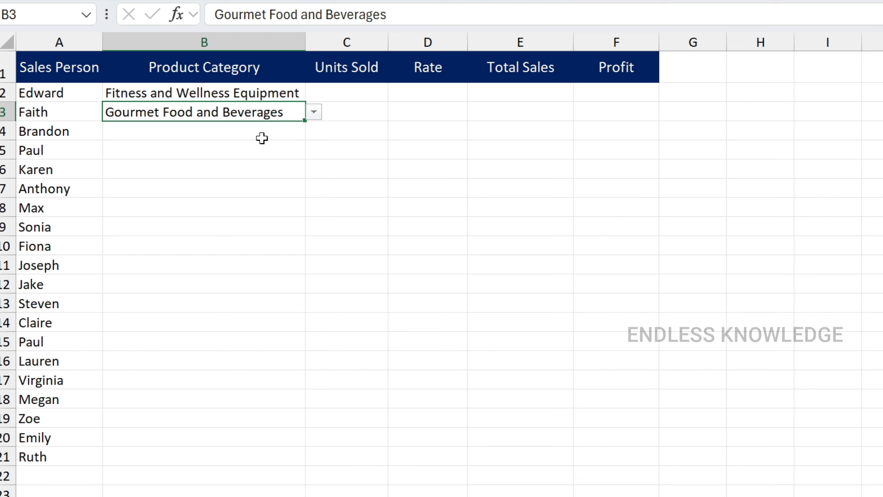
pyautogui.moveTo(52, 69); pyautogui.dragTo(623, 223)
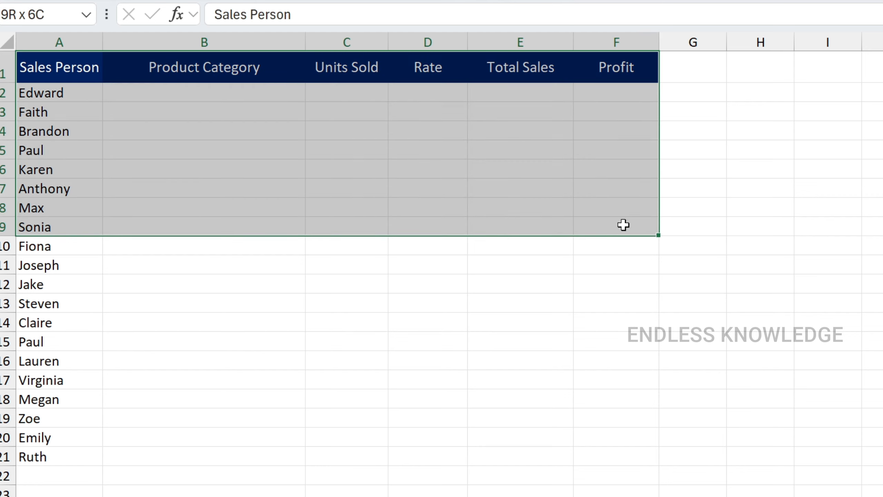
pyautogui.click(210, 91)
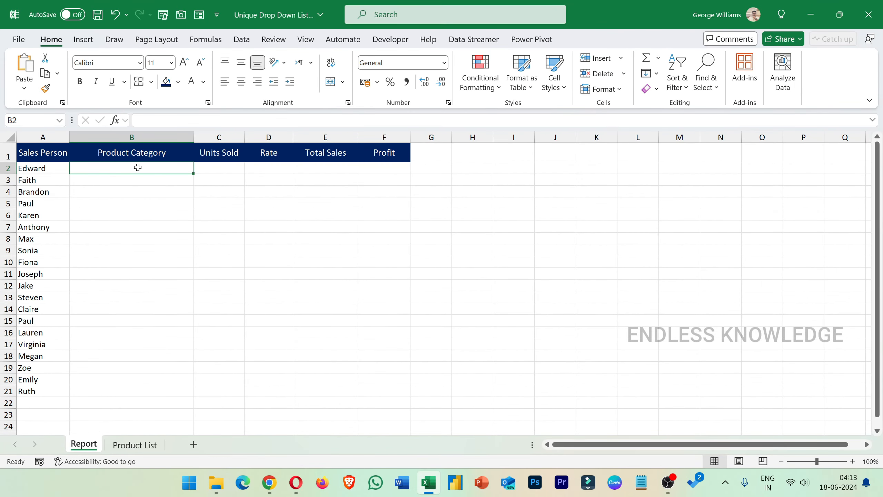
# - Open the Product List sheet and examine the unordered product categories in column A
pyautogui.click(145, 445)
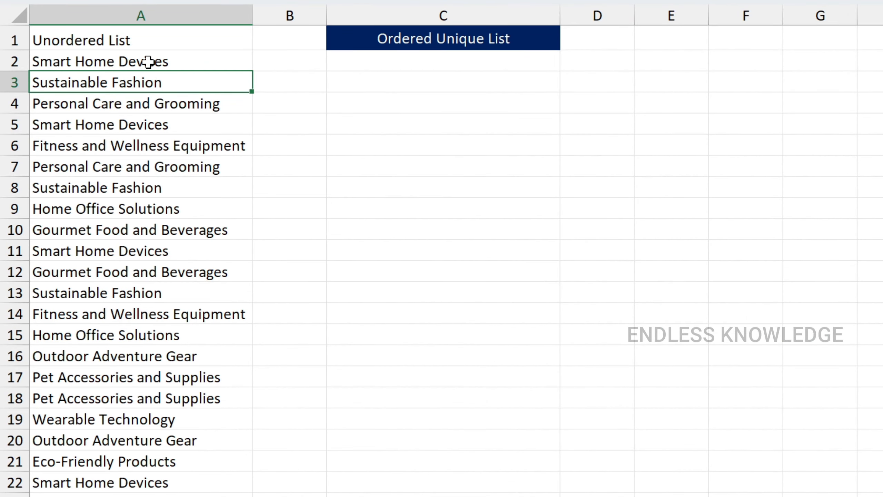
pyautogui.click(148, 62)
pyautogui.click(146, 168)
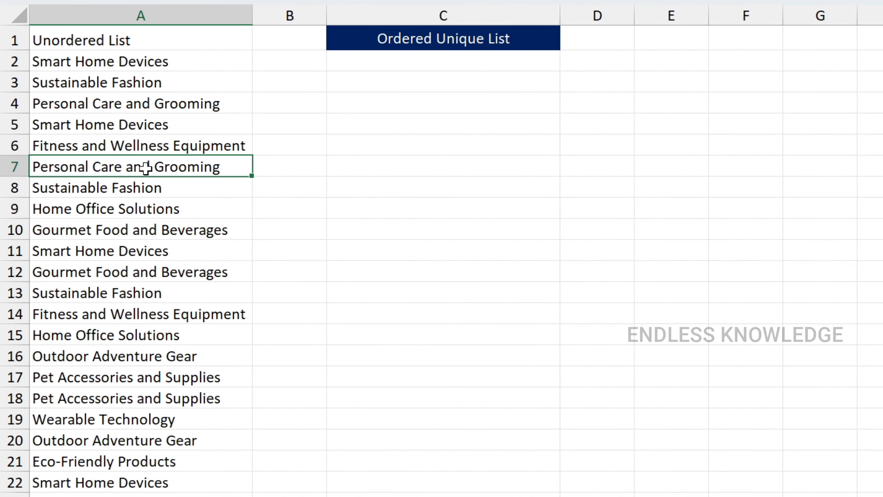
pyautogui.moveTo(172, 65); pyautogui.dragTo(174, 494)
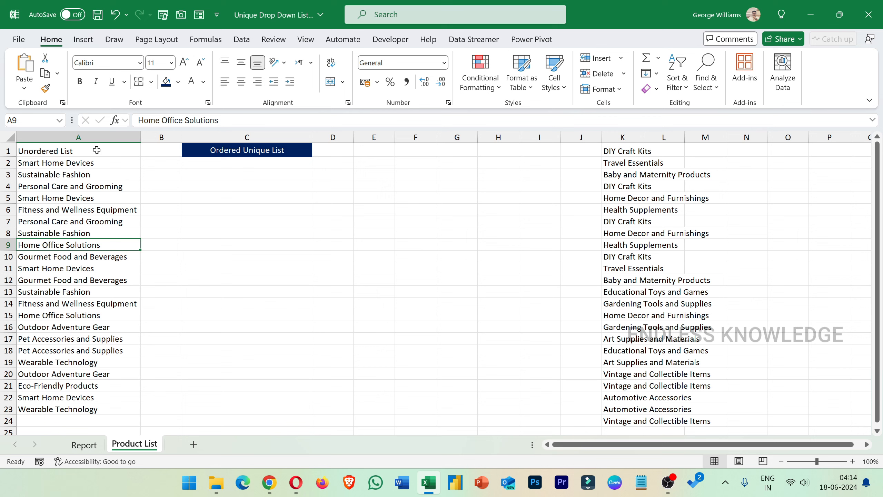
# - Convert the unordered list in A1:A23 into a table that has headers
pyautogui.moveTo(95, 152); pyautogui.dragTo(94, 409)
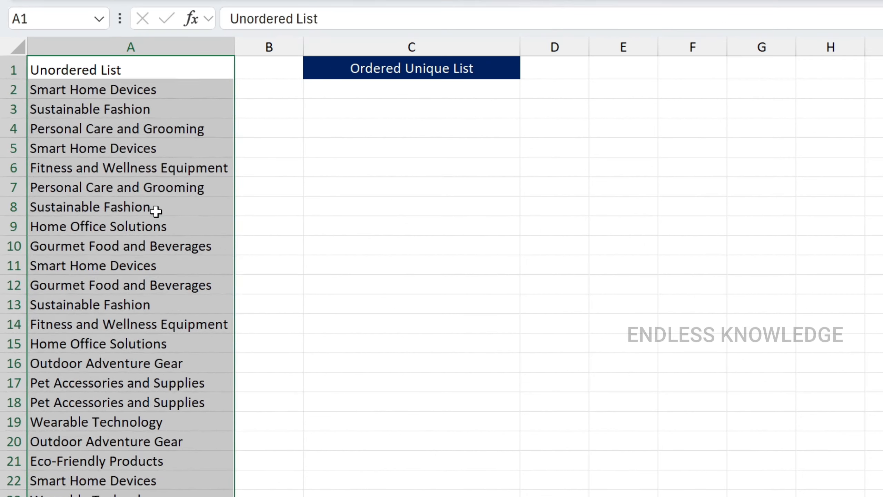
pyautogui.click(94, 237)
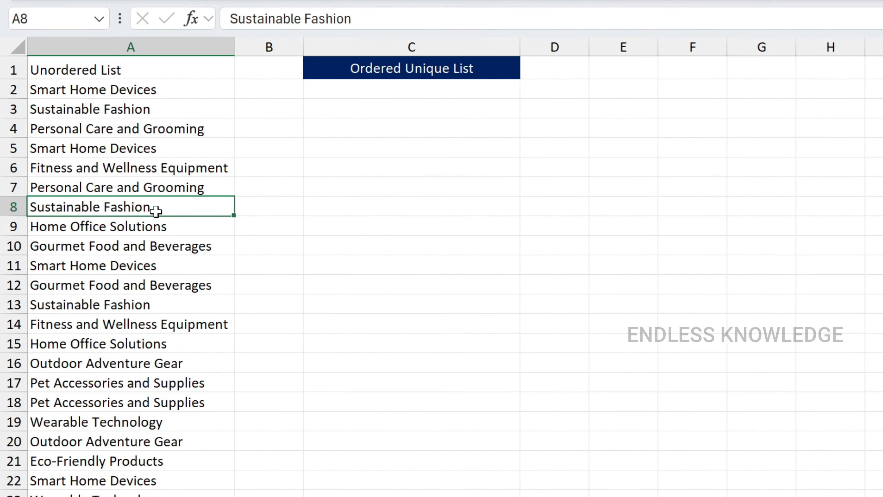
pyautogui.hotkey('ctrl', 'a')
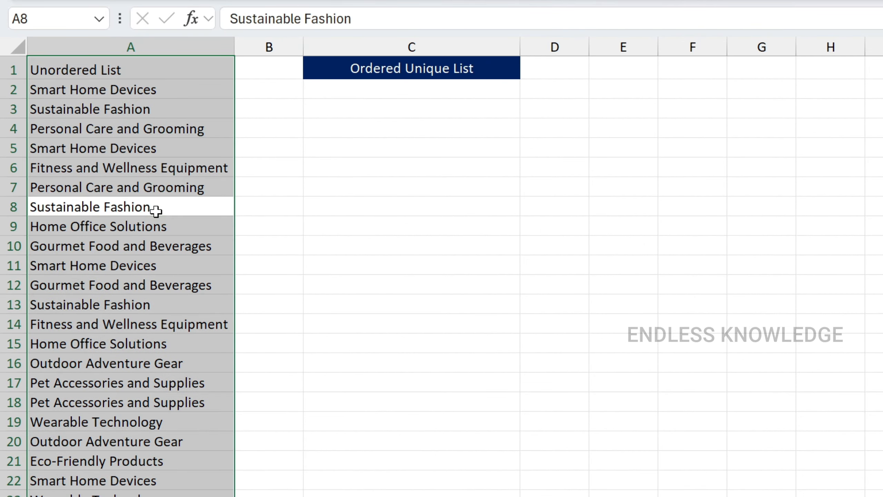
pyautogui.hotkey('ctrl', 't')
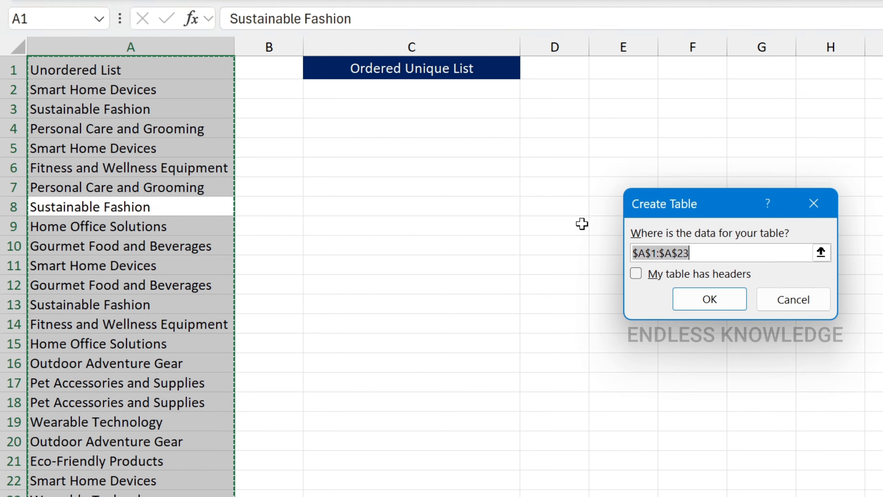
pyautogui.moveTo(677, 199); pyautogui.dragTo(416, 197)
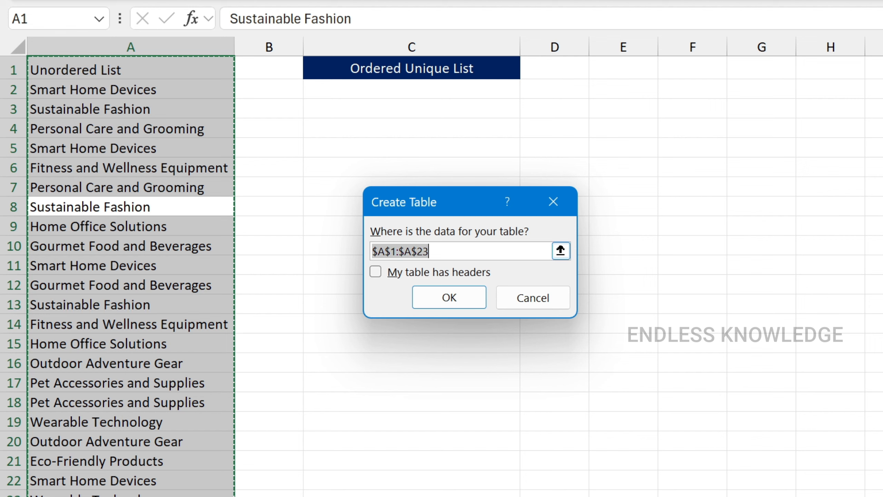
pyautogui.click(399, 275)
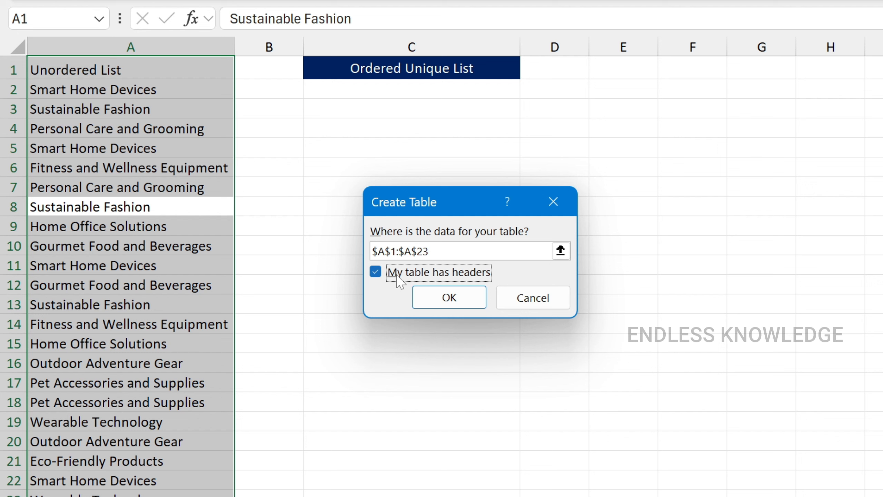
pyautogui.click(459, 303)
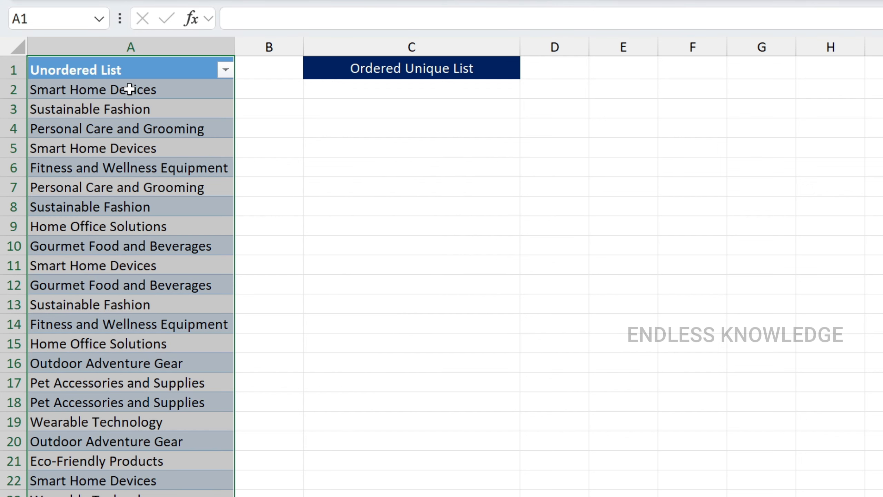
# - Rename the unordered list's table as Unordered_list
pyautogui.click(136, 71)
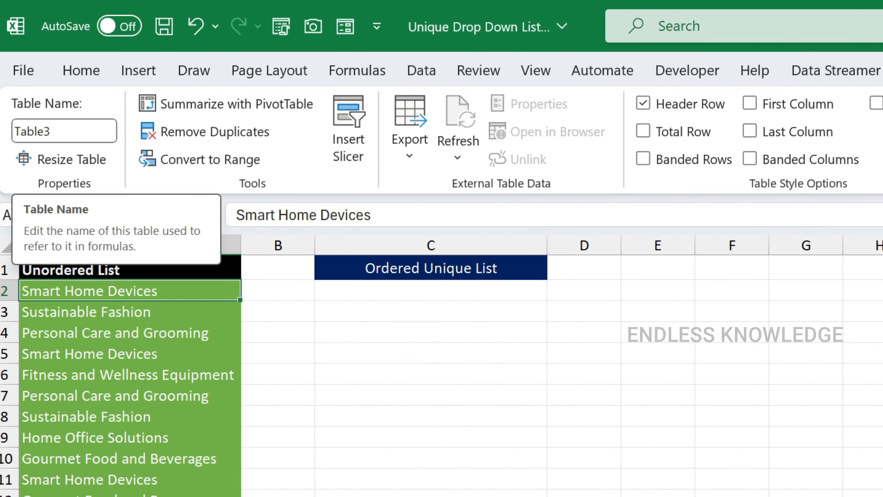
pyautogui.click(60, 136)
pyautogui.moveTo(15, 135); pyautogui.dragTo(71, 143)
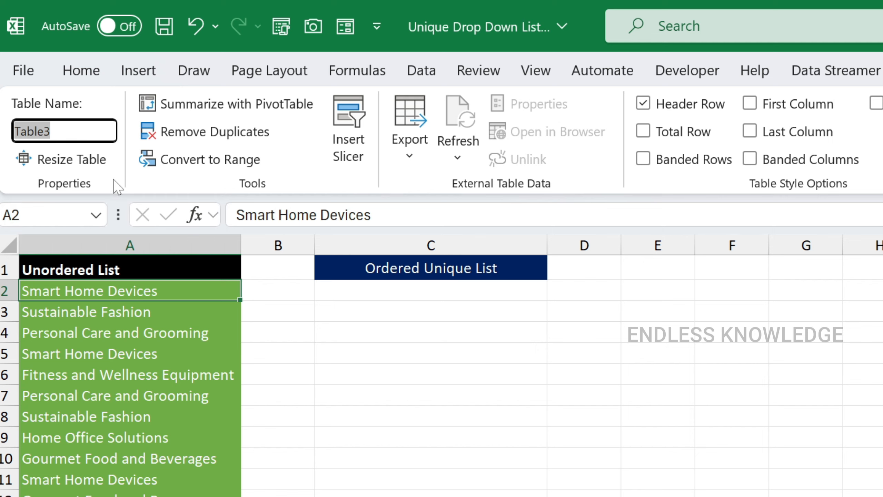
pyautogui.write('Unordered')
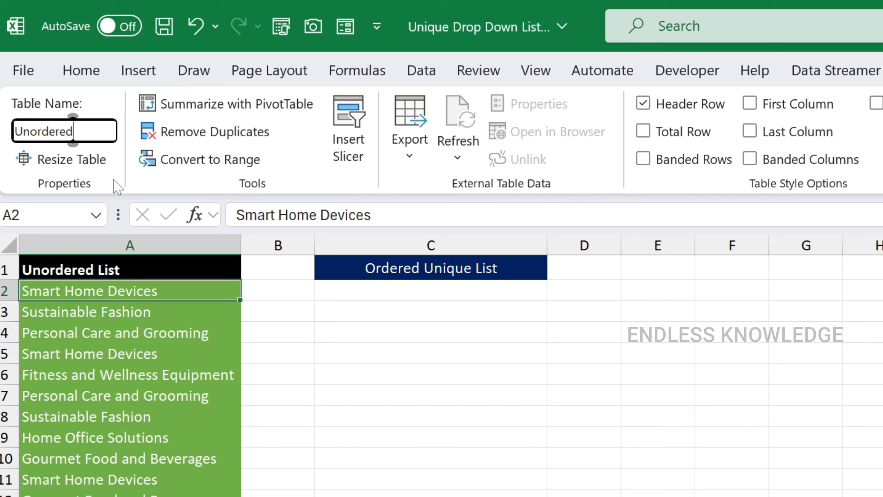
pyautogui.write('_list')
pyautogui.press('Return')
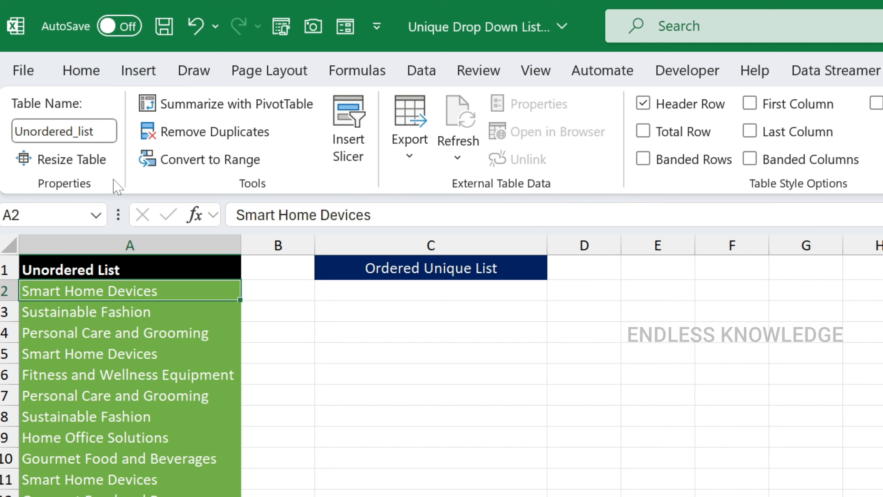
# - Start a UNIQUE formula in C2 with the Unordered List column of the Unordered_list table as its array
pyautogui.click(430, 290)
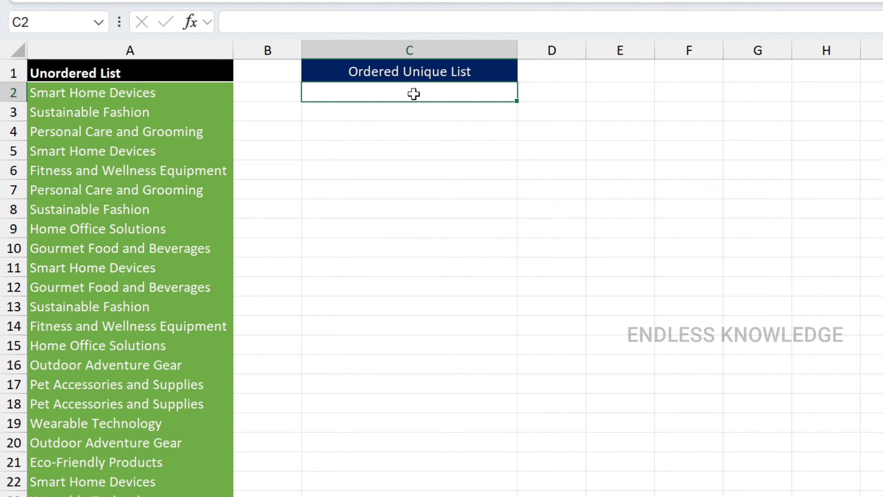
pyautogui.write('=un')
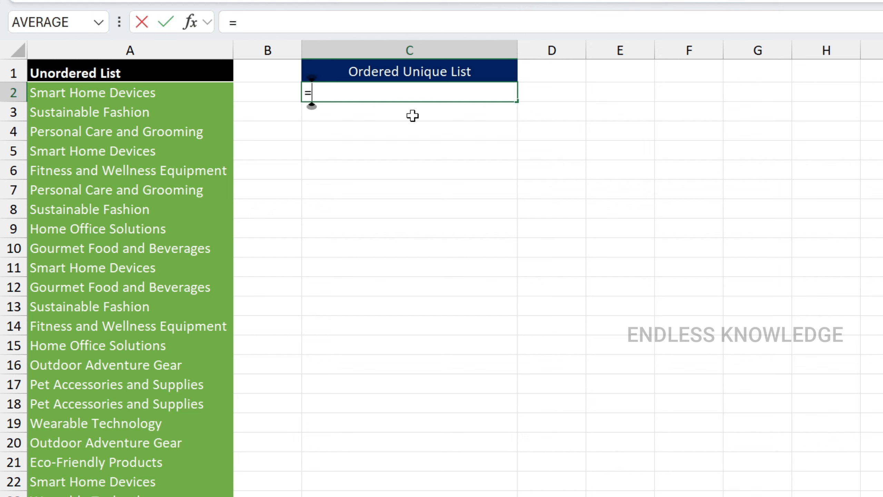
pyautogui.press('Down')
pyautogui.press('Down')
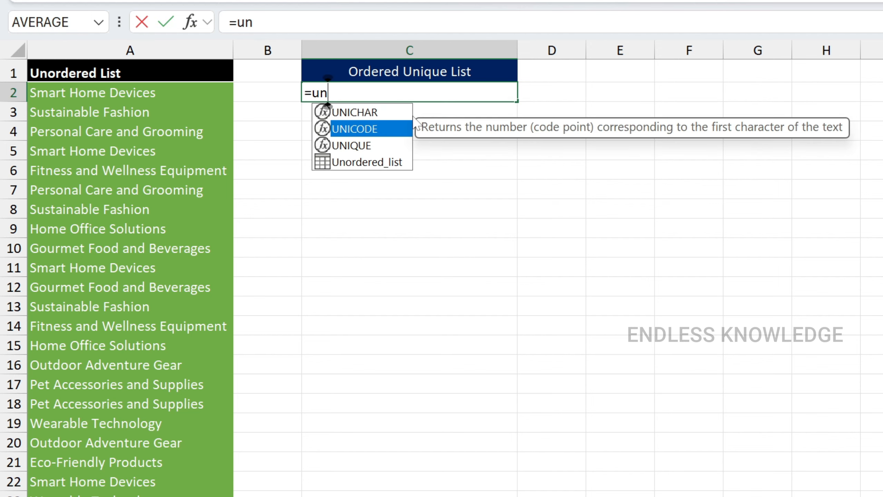
pyautogui.press('Tab')
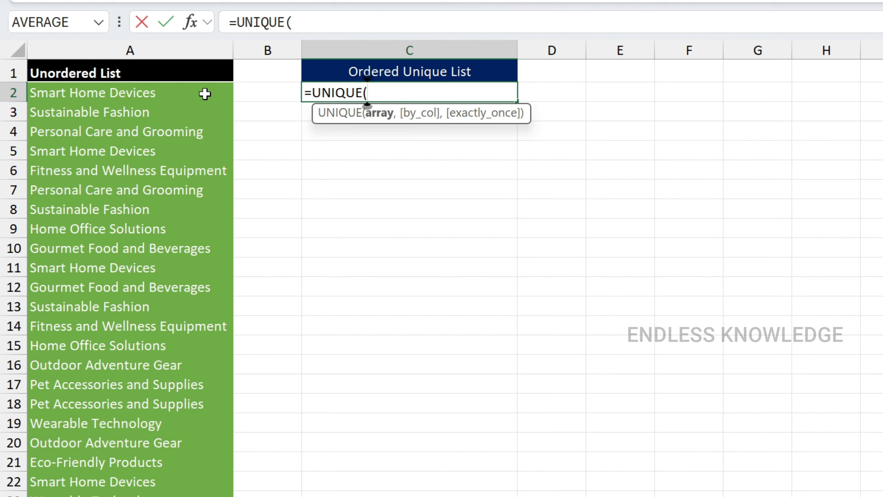
pyautogui.click(116, 55)
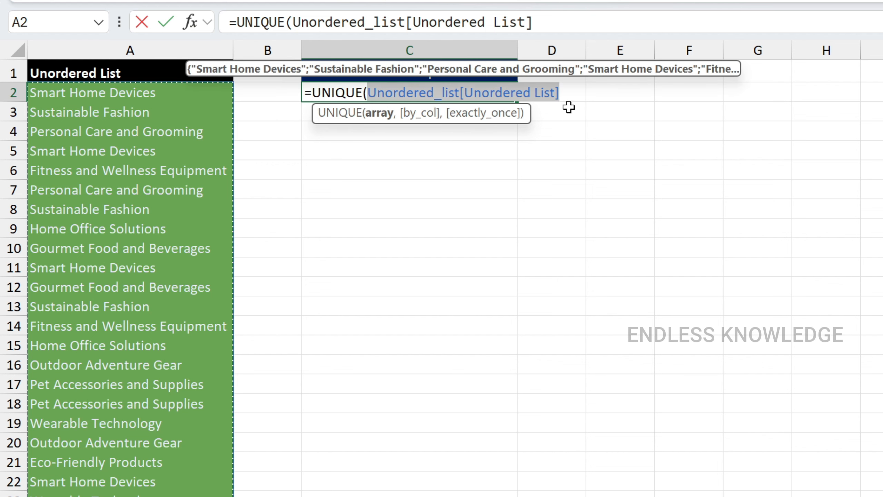
# - Complete the UNIQUE formula in C2 with FALSE for by_col and FALSE for exactly_once
pyautogui.write(',')
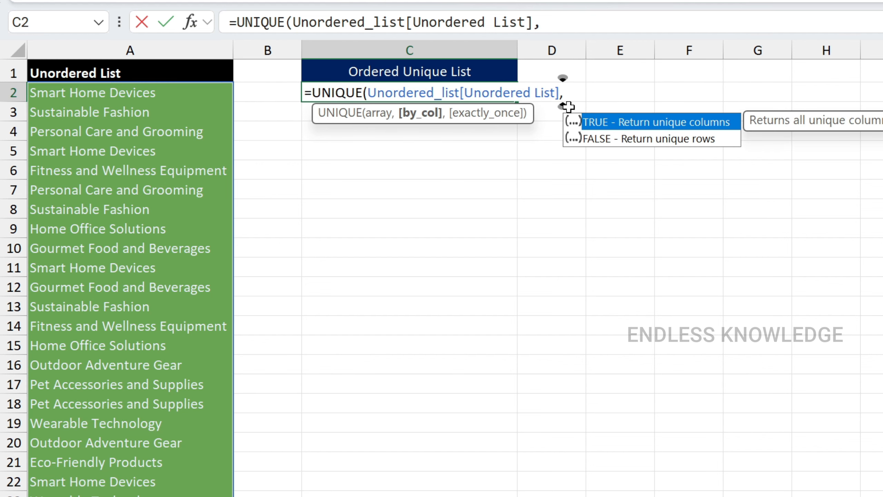
pyautogui.press('Down')
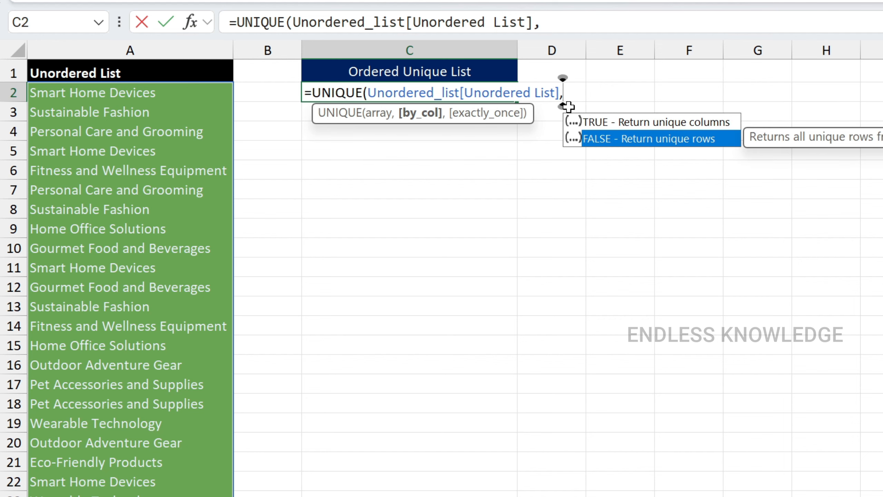
pyautogui.press('Tab')
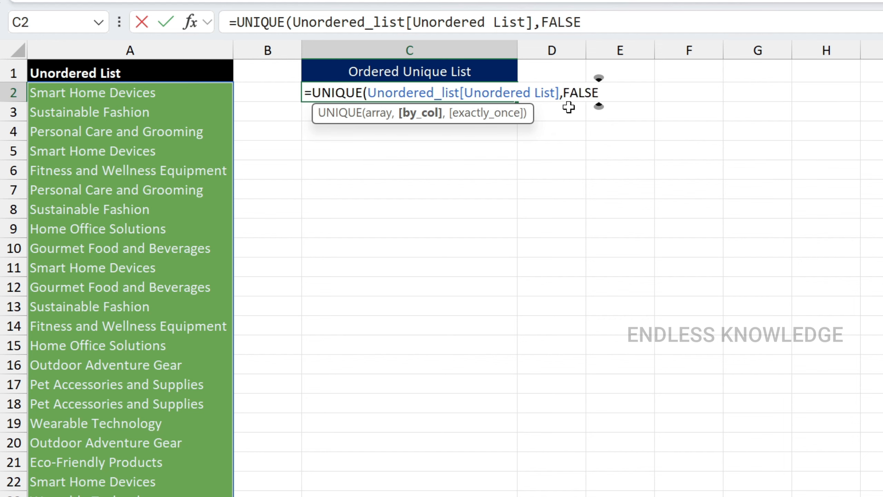
pyautogui.write(',')
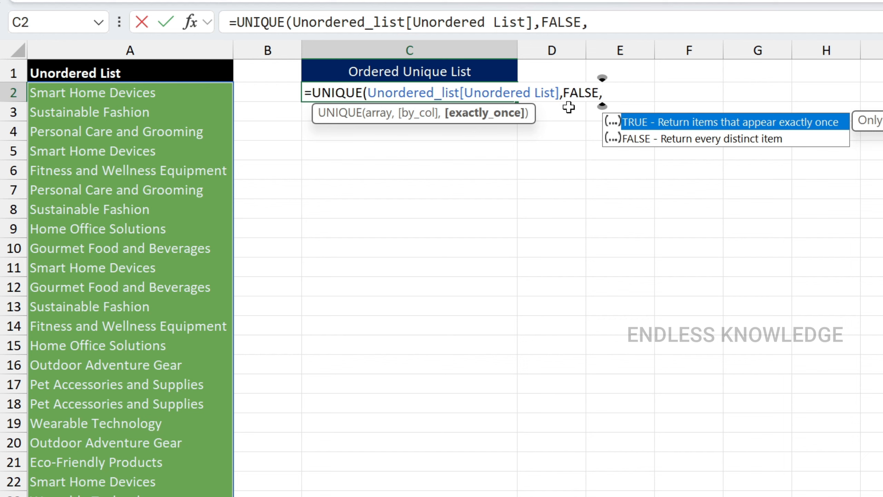
pyautogui.press('Down')
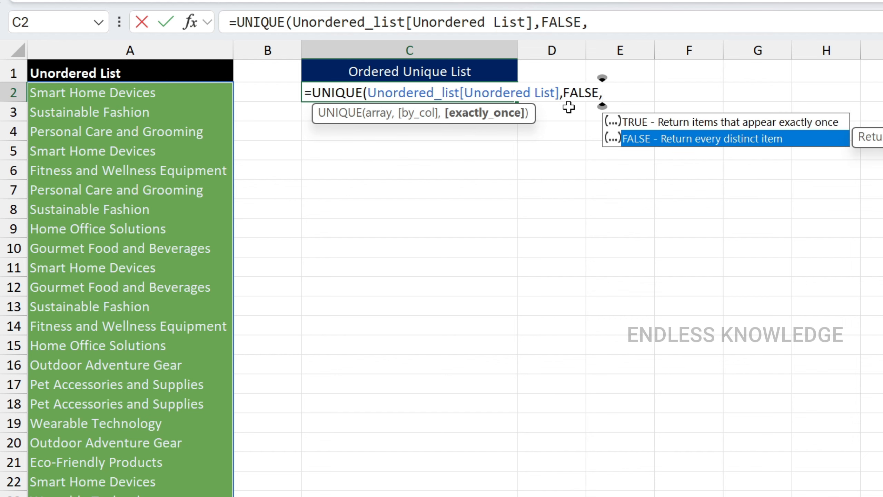
pyautogui.press('Tab')
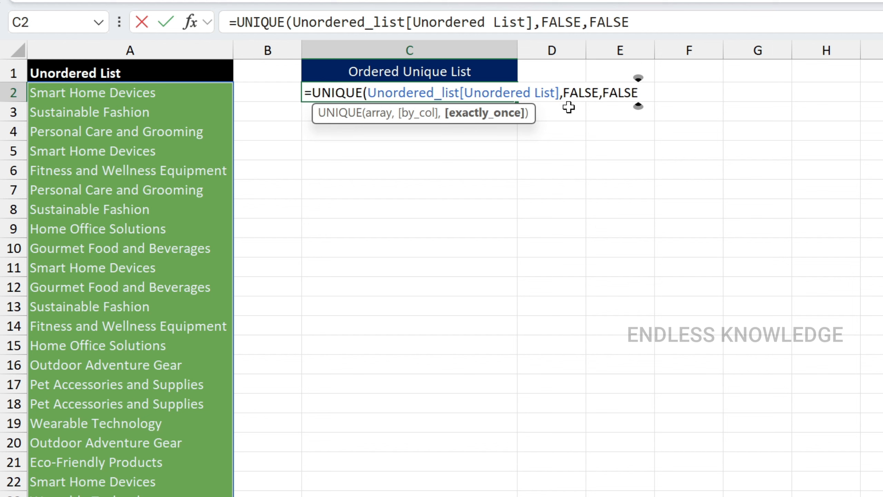
pyautogui.write(')')
pyautogui.press('Return')
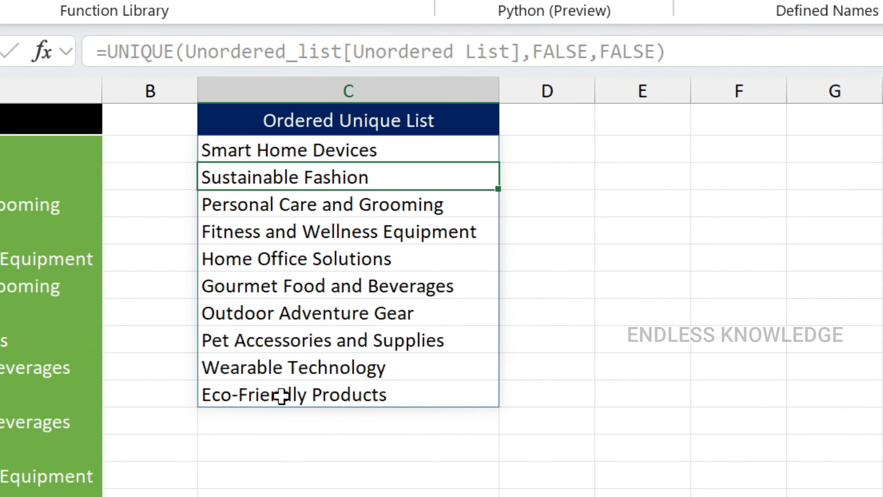
# - Nest the UNIQUE formula in C2 inside a SORT function as its array
pyautogui.doubleClick(354, 148)
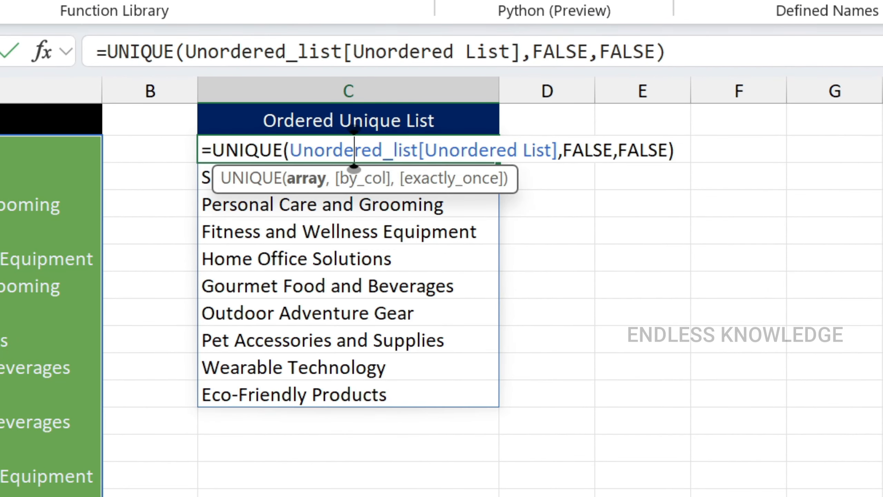
pyautogui.click(212, 150)
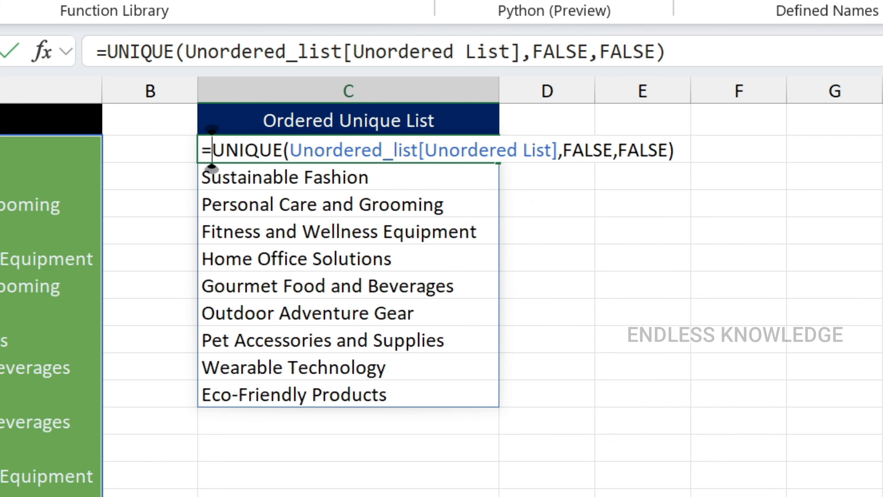
pyautogui.write('sort')
pyautogui.press('Tab')
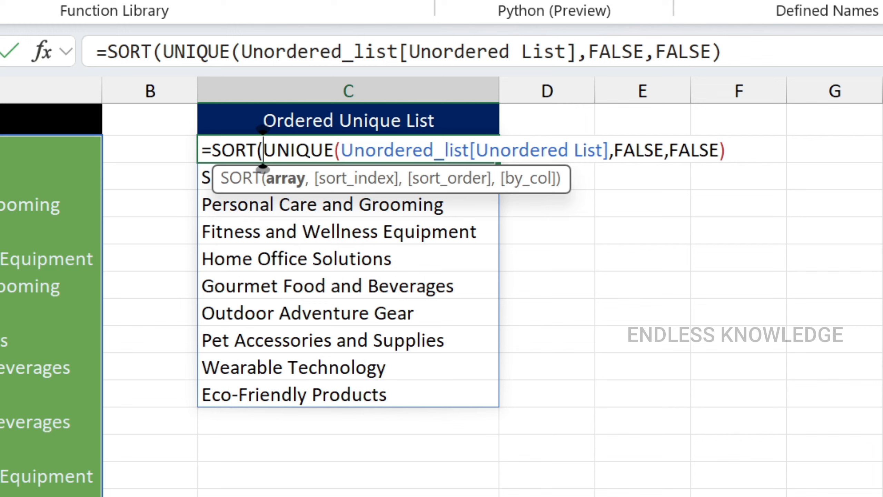
# - Complete the SORT formula in C2 with an empty sort_index and sort_order 1 for ascending
pyautogui.click(309, 150)
pyautogui.click(726, 149)
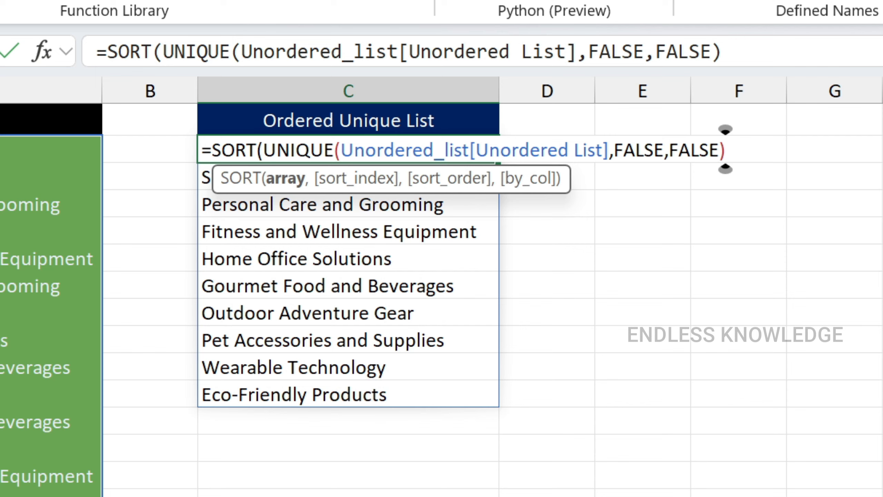
pyautogui.write(',')
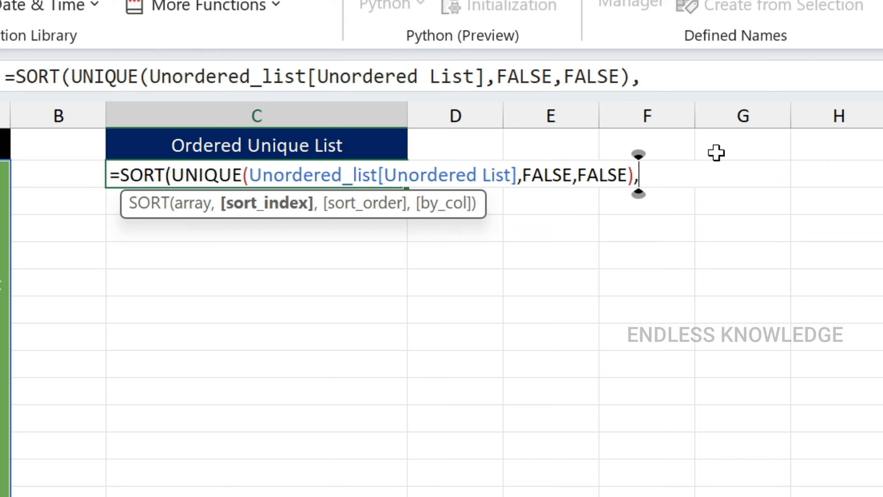
pyautogui.write(',')
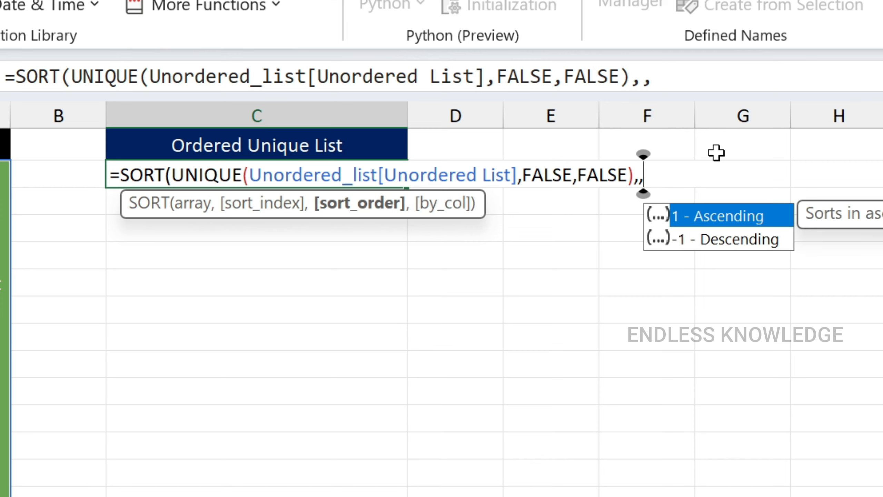
pyautogui.write('1')
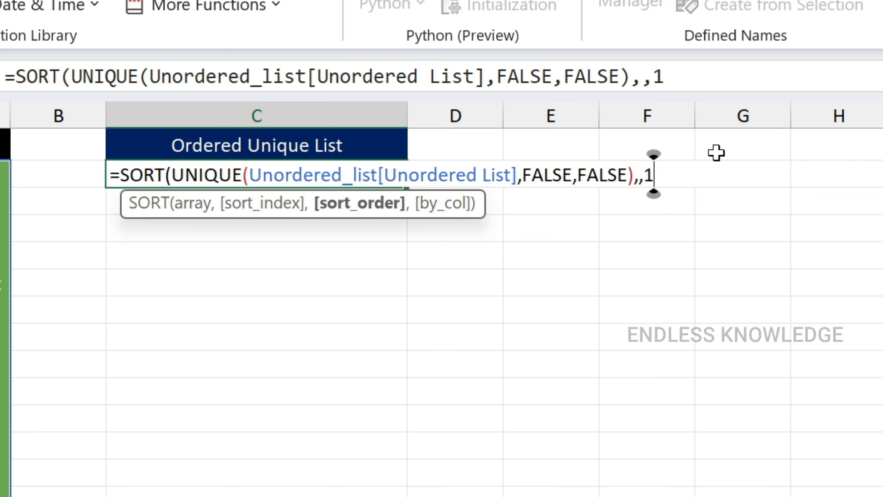
pyautogui.write(')')
pyautogui.press('Return')
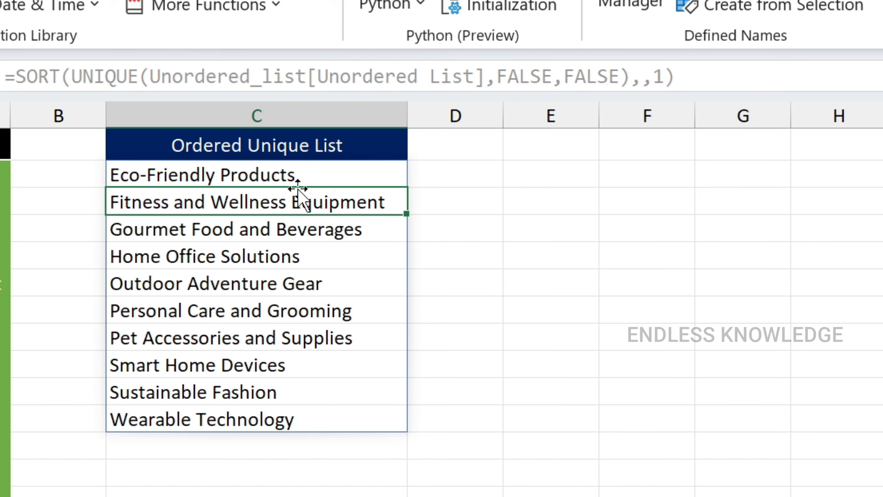
# - Try overwriting C8 inside the spilled list with test content such as "d", clearing the cell again each time
pyautogui.click(299, 178)
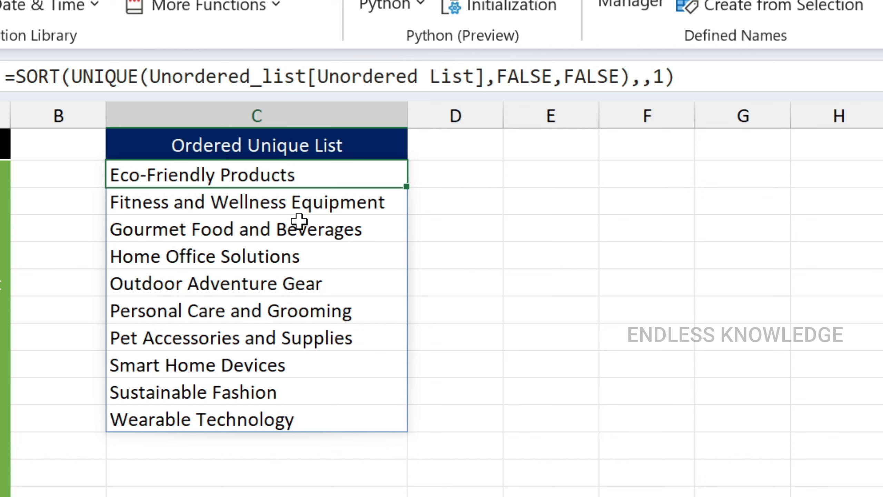
pyautogui.click(296, 258)
pyautogui.click(285, 327)
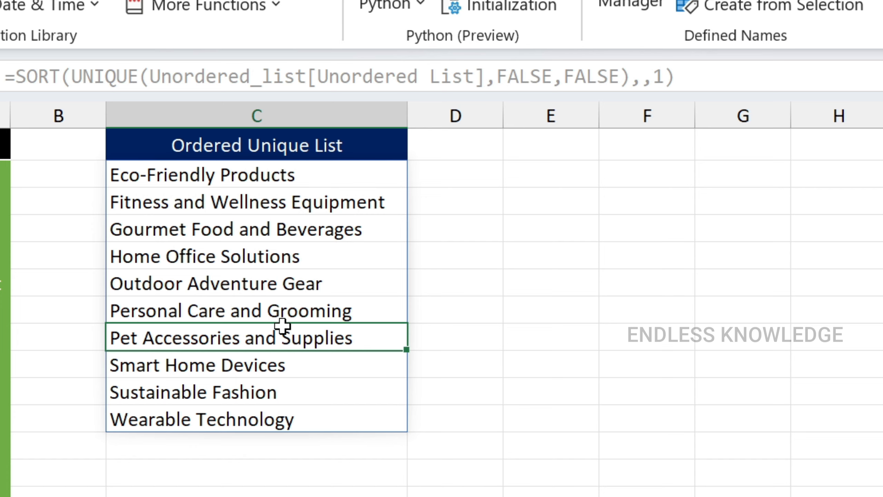
pyautogui.write('d')
pyautogui.press('Return')
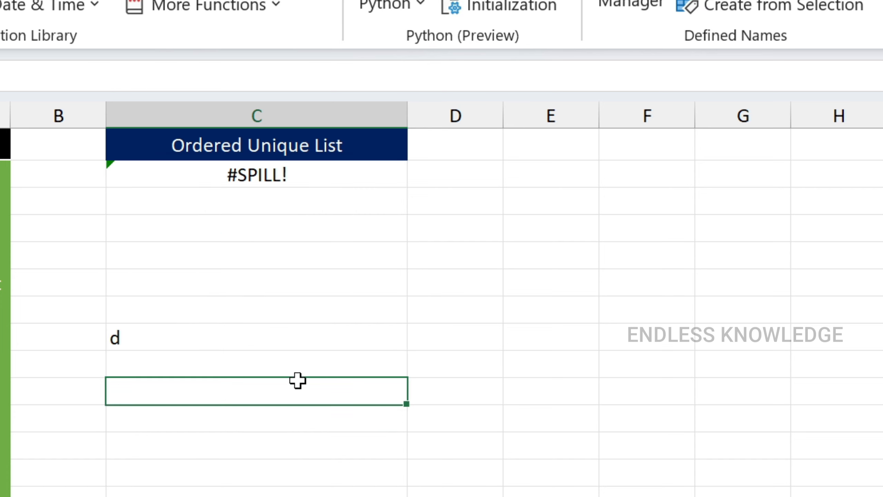
pyautogui.click(194, 344)
pyautogui.press('Delete')
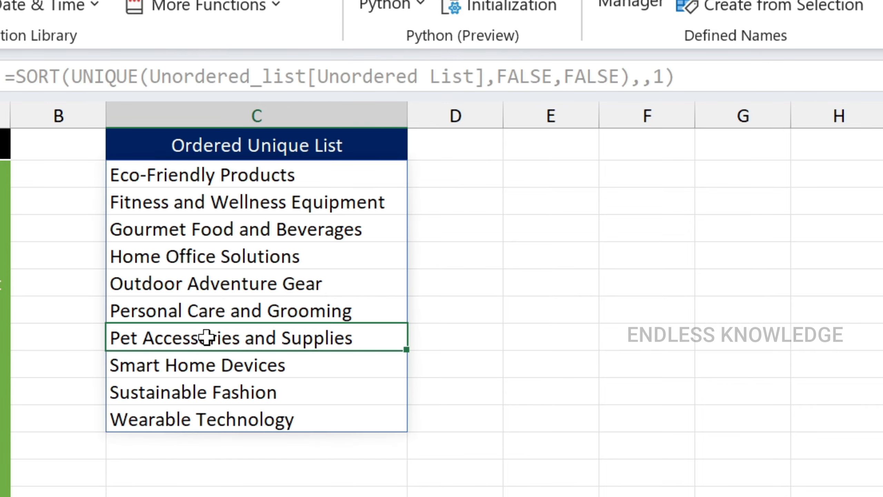
pyautogui.press('Return')
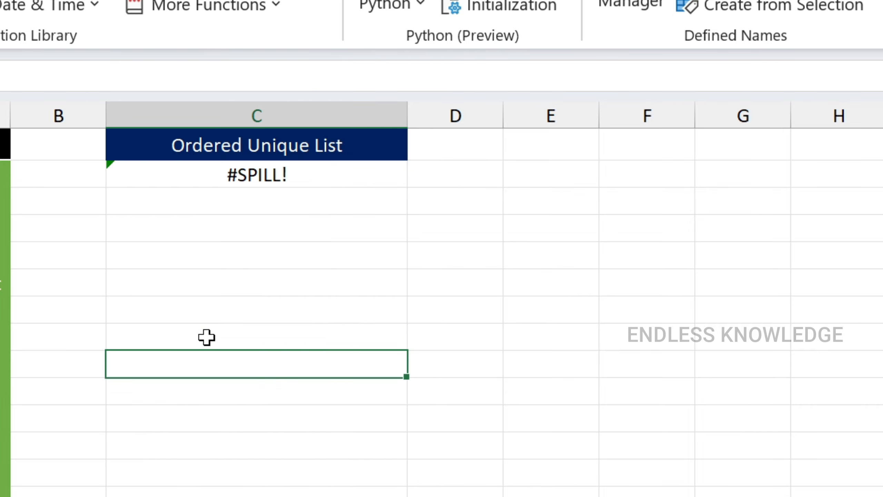
pyautogui.click(206, 337)
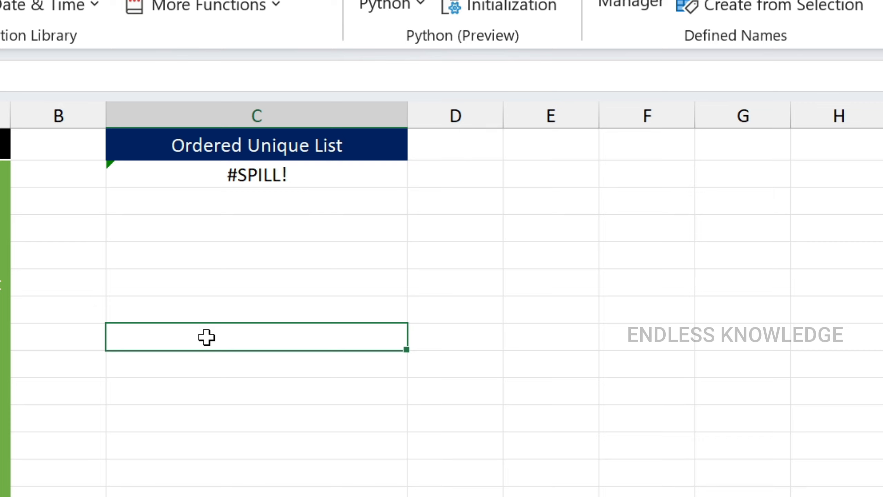
pyautogui.press('Delete')
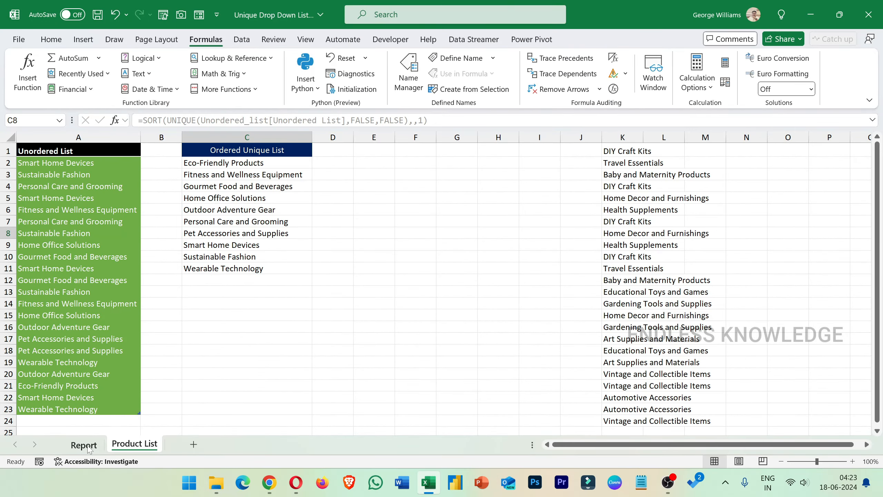
# - Add data validation that allows a List to the Product Category cells B2:B21 on the Report sheet
pyautogui.click(84, 445)
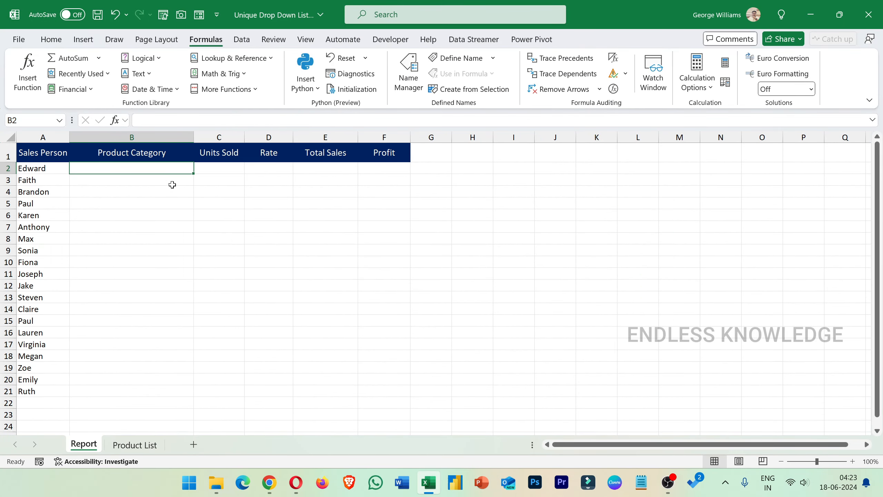
pyautogui.moveTo(173, 168); pyautogui.dragTo(154, 385)
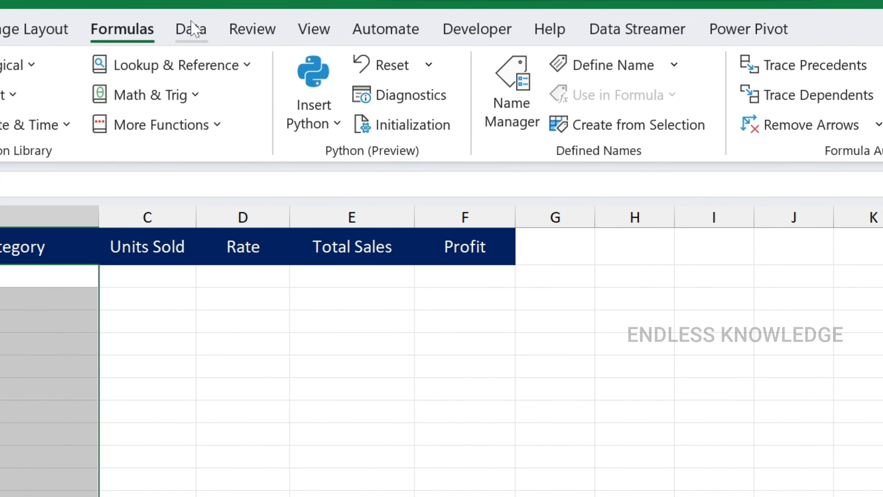
pyautogui.click(192, 28)
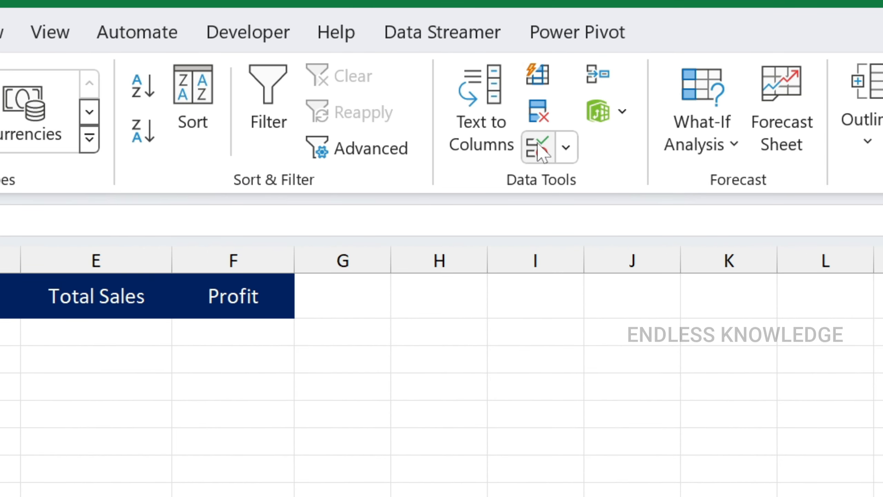
pyautogui.click(541, 149)
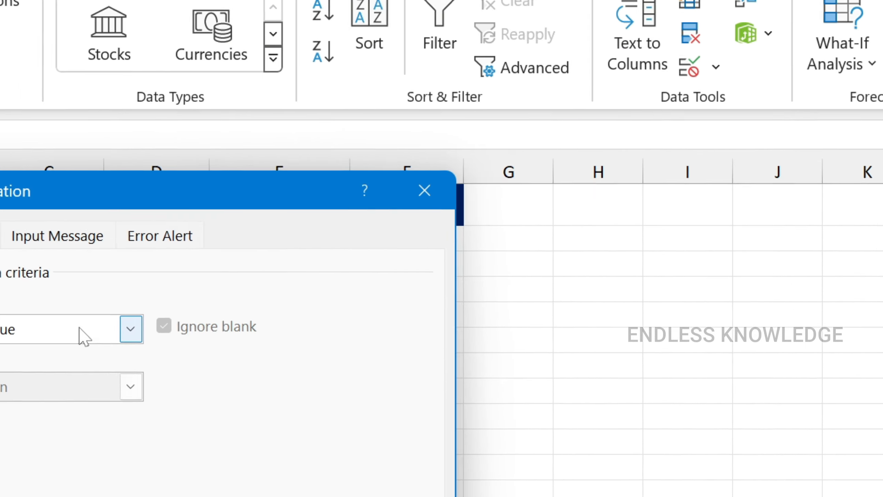
pyautogui.click(352, 195)
pyautogui.click(265, 270)
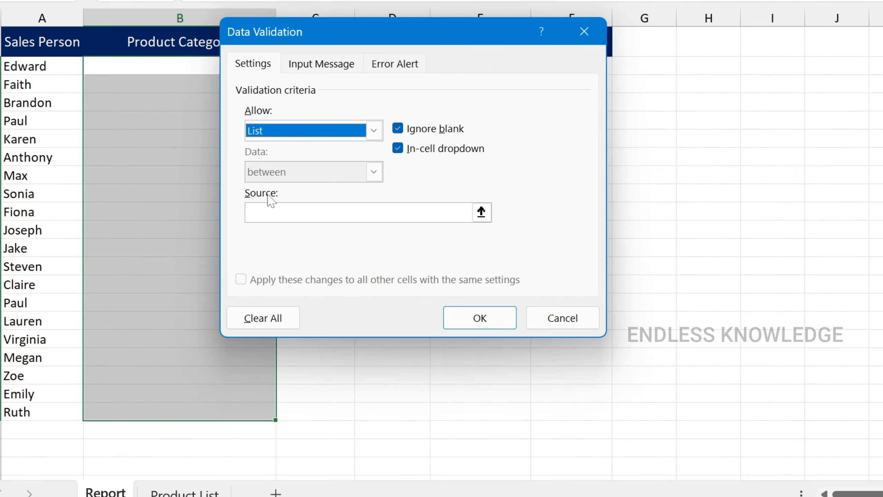
# - Set the validation source to ='Product List'!$C$2:$C$11, apply it, and open the drop-down in B2
pyautogui.click(205, 489)
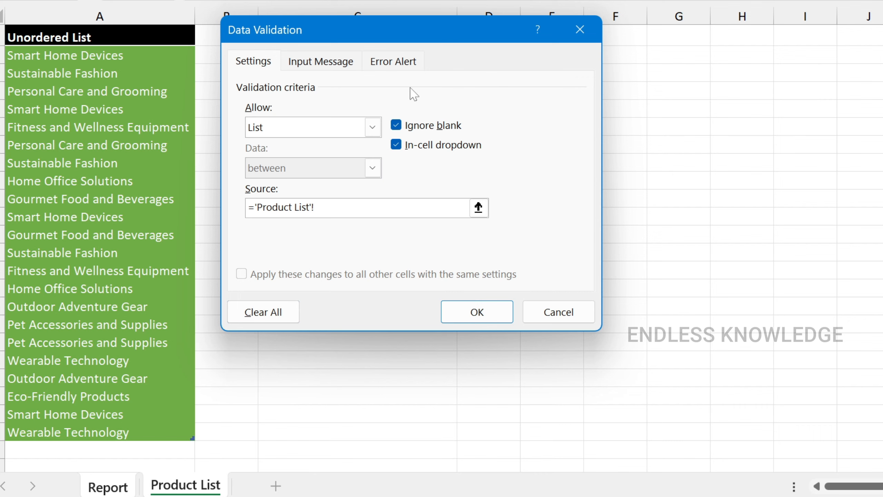
pyautogui.moveTo(422, 21); pyautogui.dragTo(744, 35)
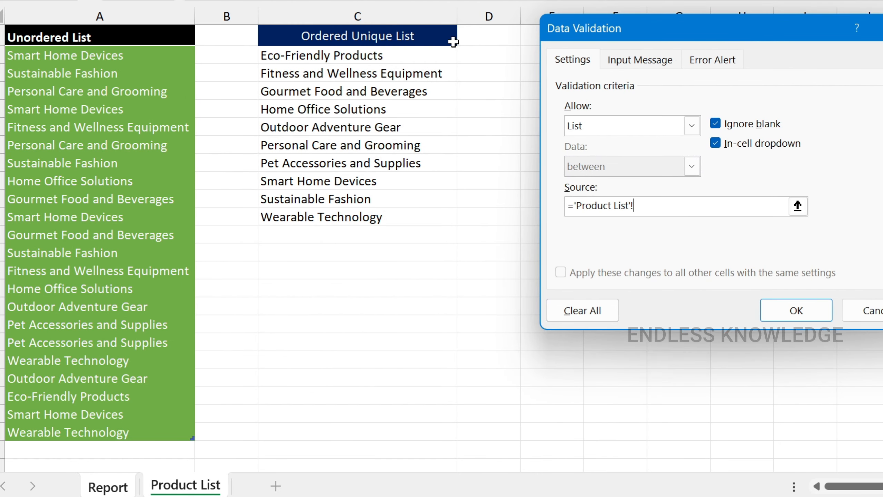
pyautogui.moveTo(402, 57); pyautogui.dragTo(385, 213)
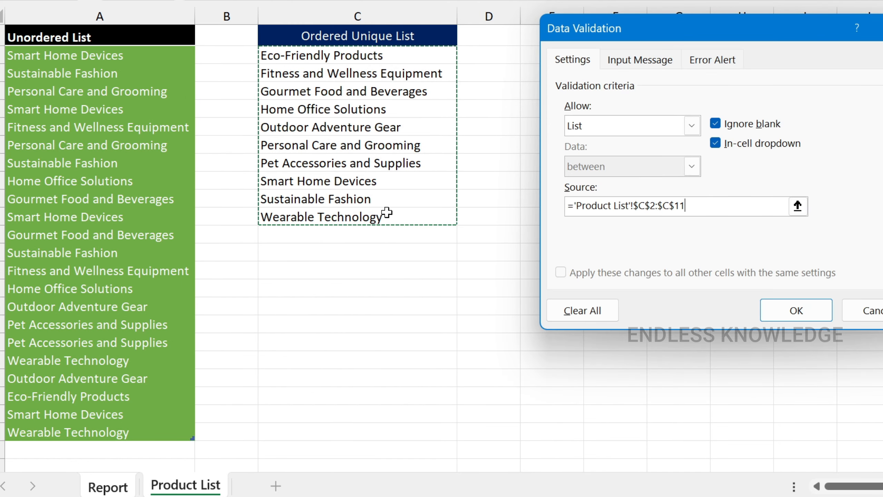
pyautogui.click(791, 319)
pyautogui.click(284, 66)
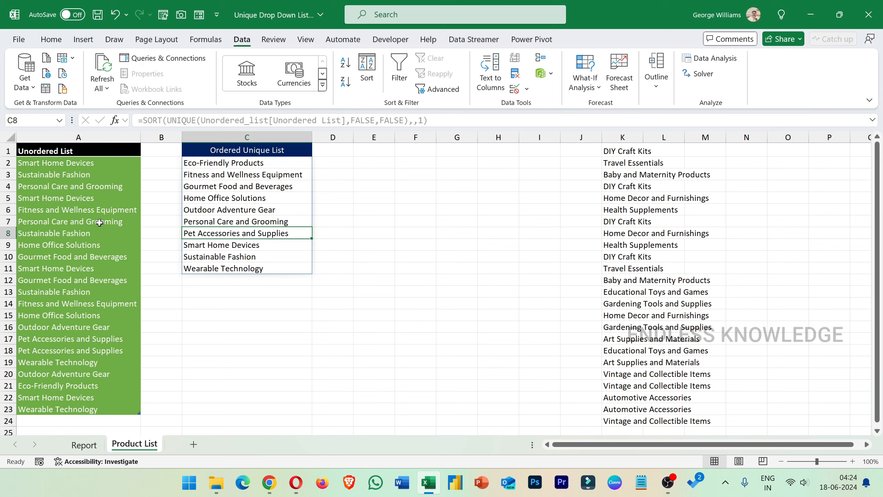
# - Copy the categories in K1:K24 of the Product List sheet and append them to the Unordered_list table from A24
pyautogui.moveTo(639, 151); pyautogui.dragTo(626, 421)
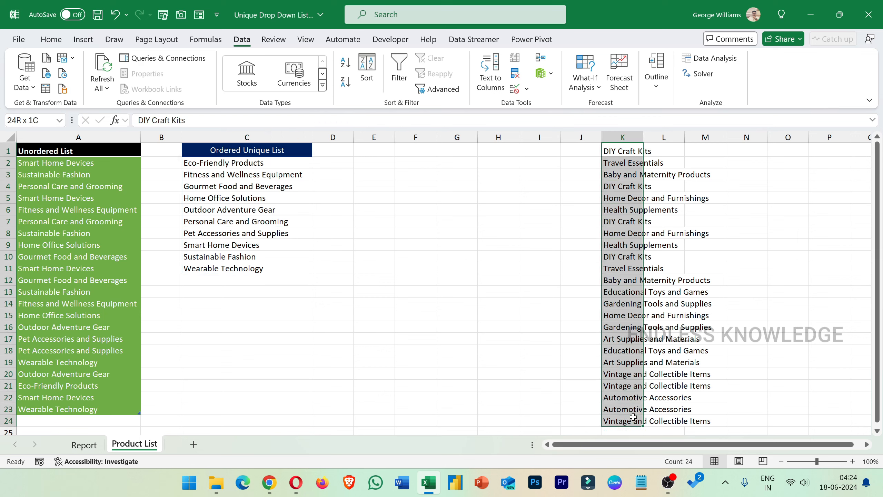
pyautogui.hotkey('ctrl', 'c')
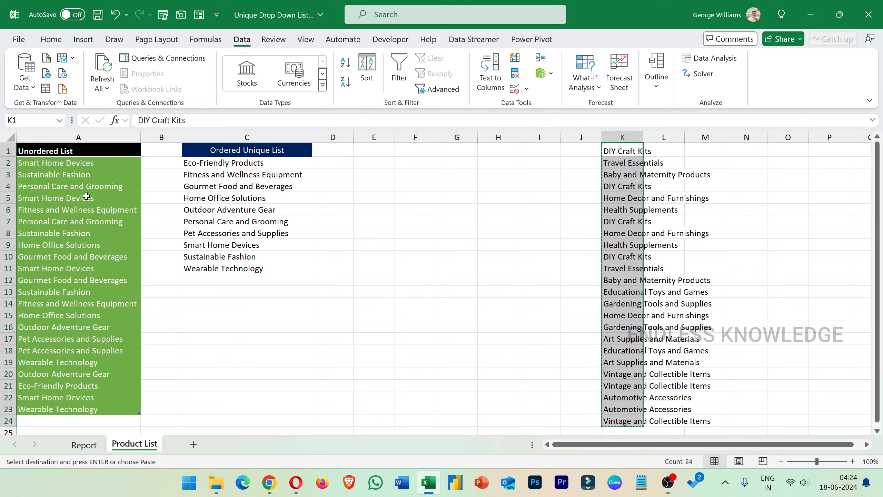
pyautogui.scroll(-2, 85, 222)
pyautogui.click(125, 337)
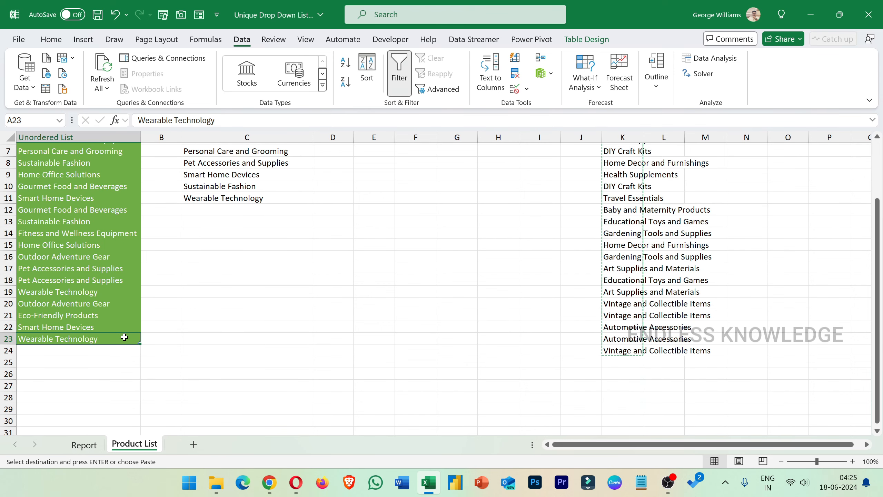
pyautogui.press('Tab')
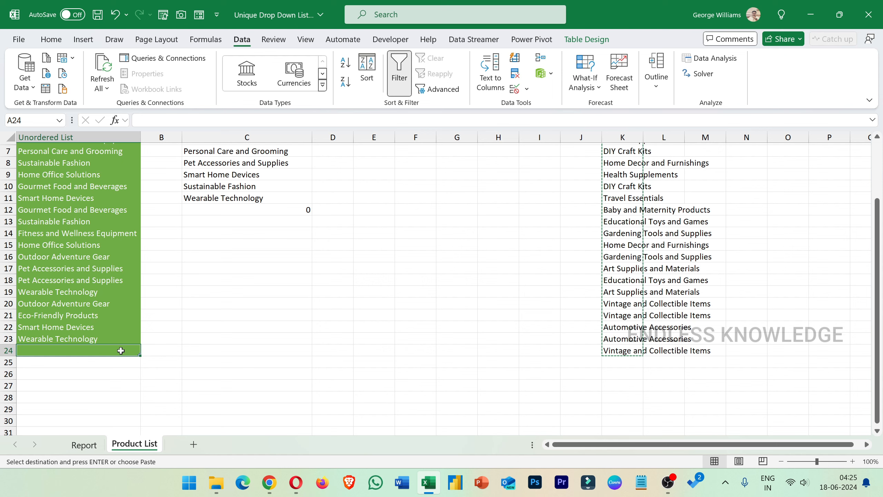
pyautogui.hotkey('ctrl', 'v')
pyautogui.scroll(-2, 111, 326)
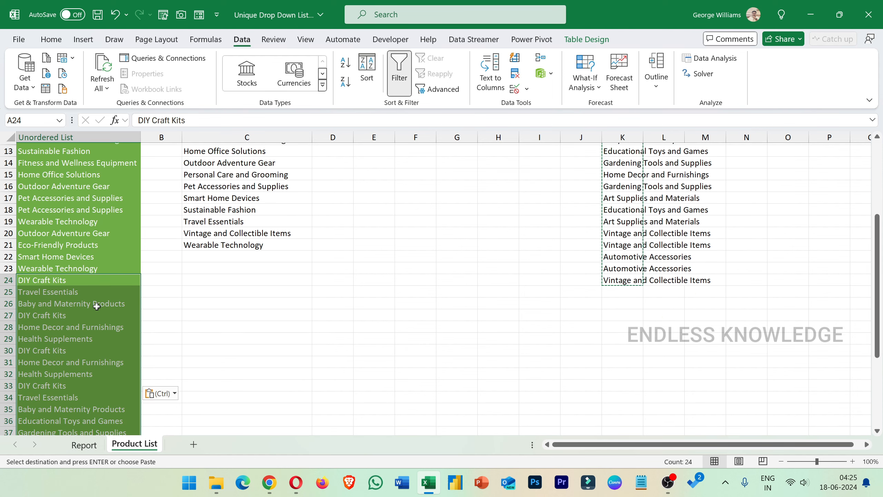
pyautogui.scroll(-4, 97, 306)
pyautogui.scroll(8, 101, 296)
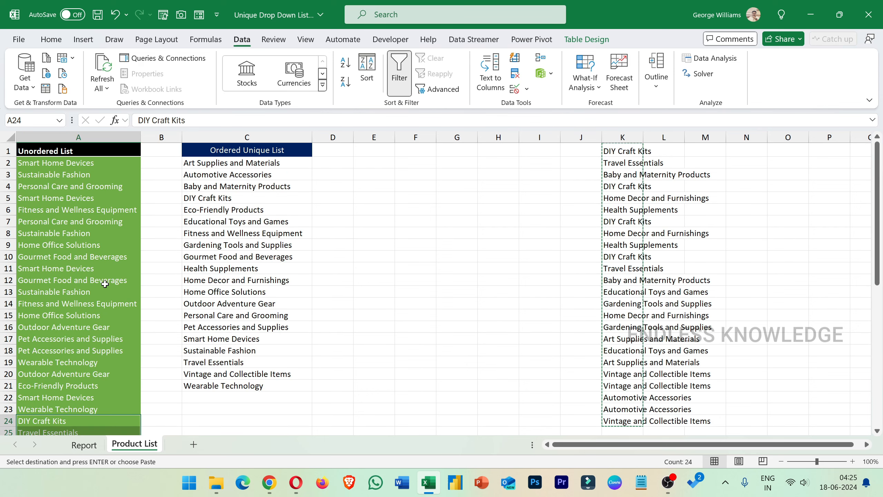
# - Check the C2 list formula and the entries in the Product Category drop-down of B2 on the Report sheet
pyautogui.click(292, 162)
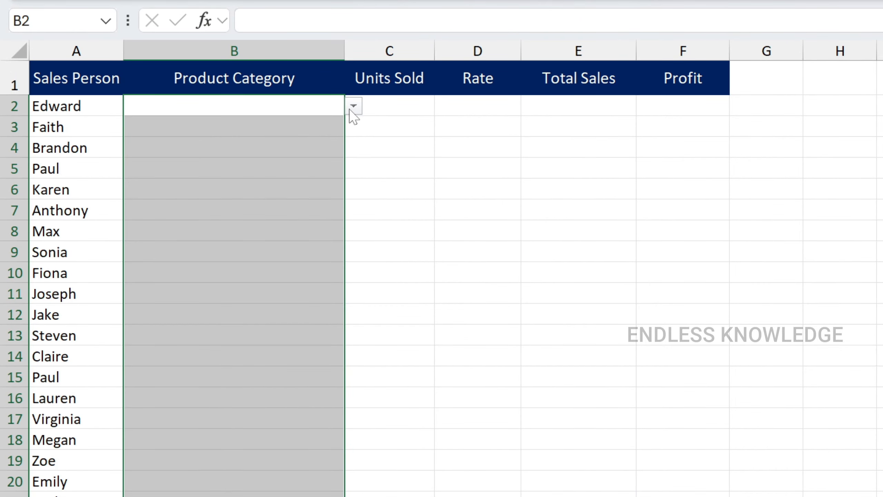
pyautogui.click(353, 106)
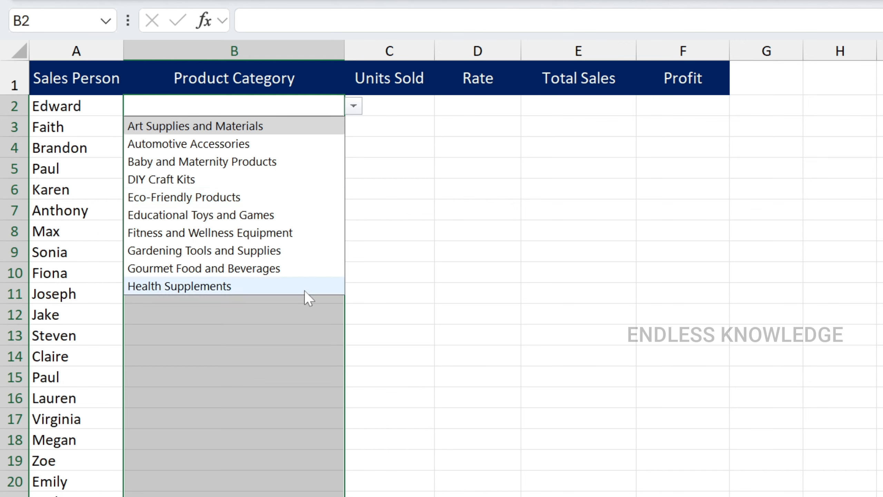
pyautogui.press('Escape')
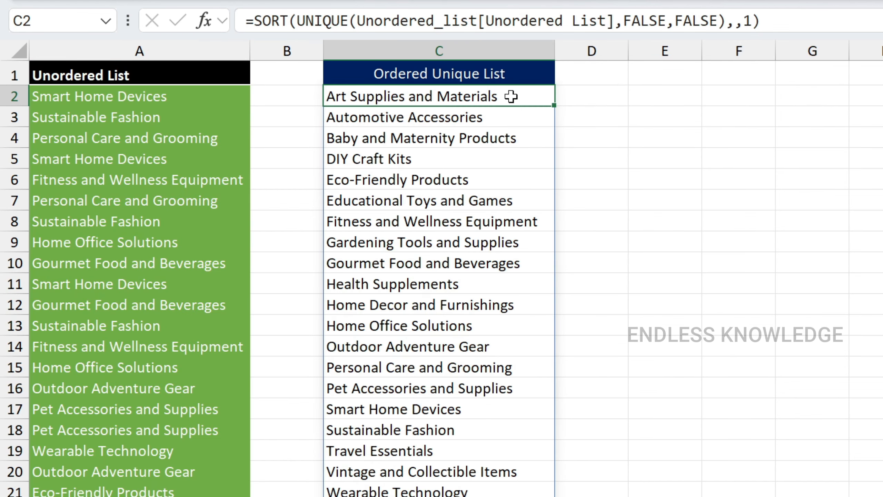
# - Try to convert the Ordered Unique List range C2:C21 on the Product List sheet into a table with headers
pyautogui.moveTo(509, 94); pyautogui.dragTo(468, 474)
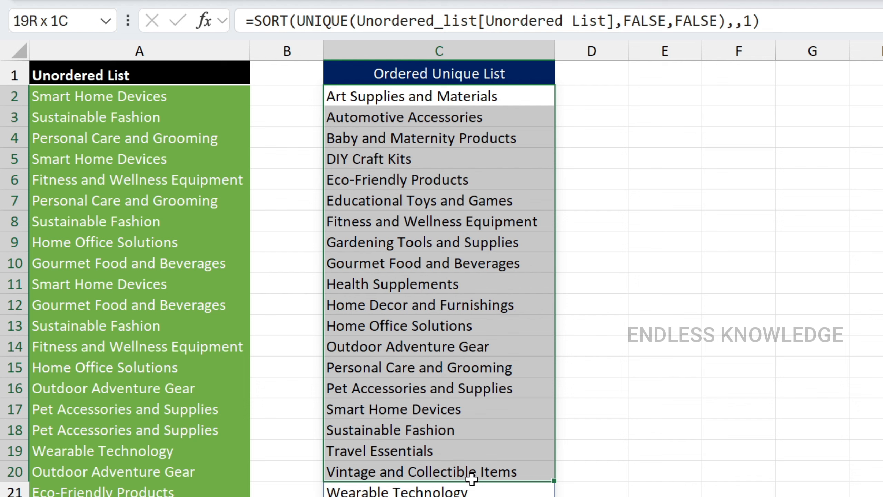
pyautogui.click(476, 114)
pyautogui.hotkey('ctrl', 'a')
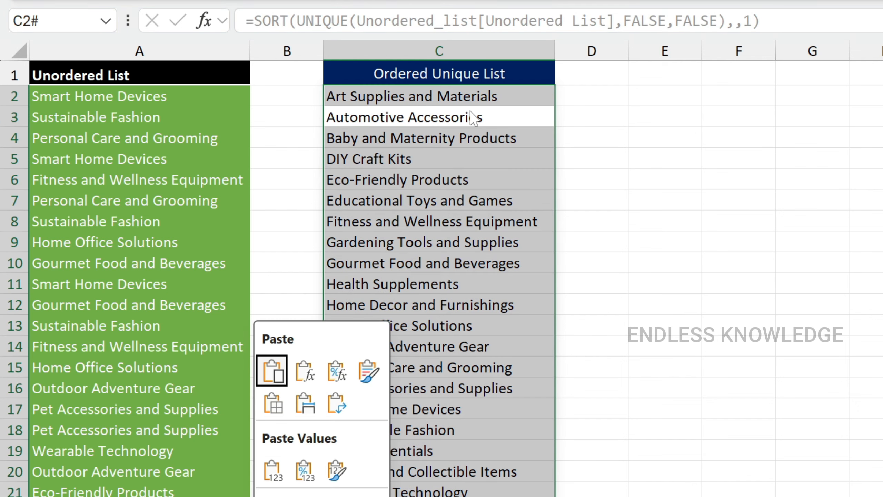
pyautogui.click(465, 131)
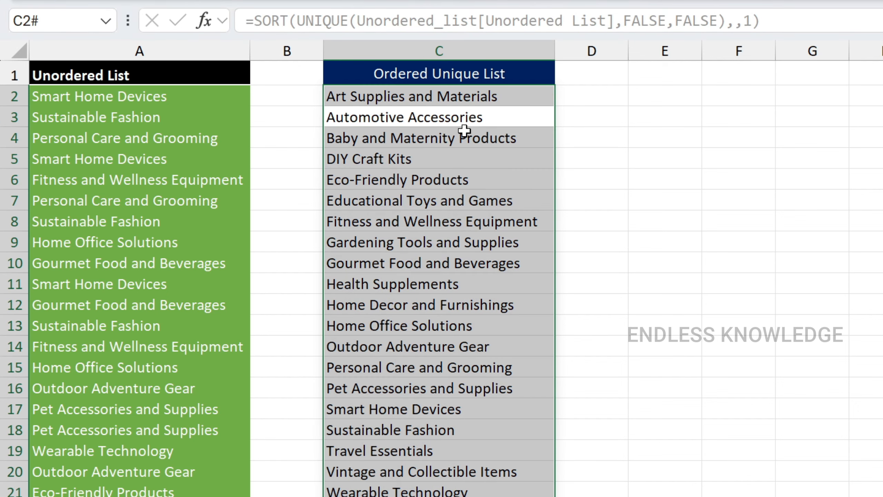
pyautogui.hotkey('ctrl', 't')
pyautogui.click(771, 288)
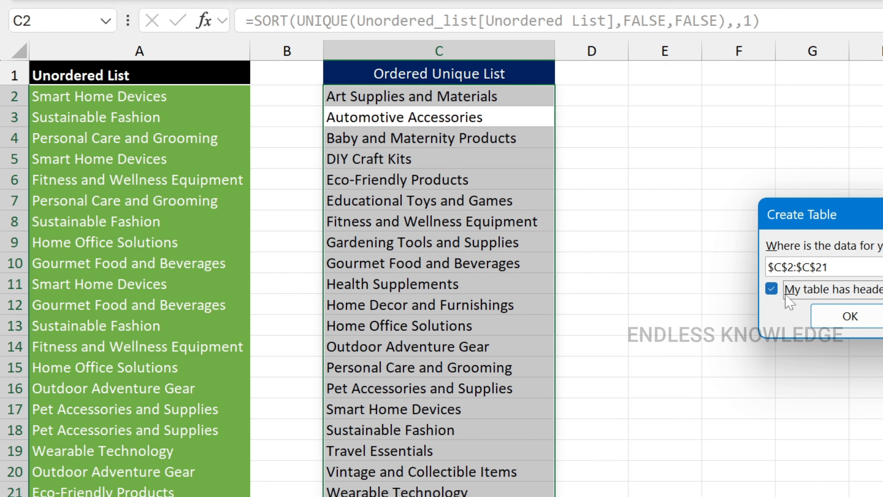
pyautogui.click(838, 312)
pyautogui.click(845, 286)
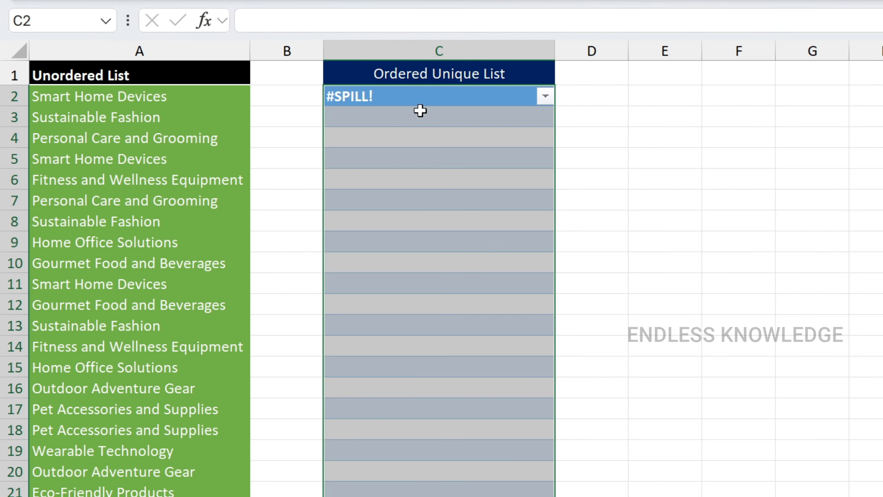
pyautogui.hotkey('ctrl', 'z')
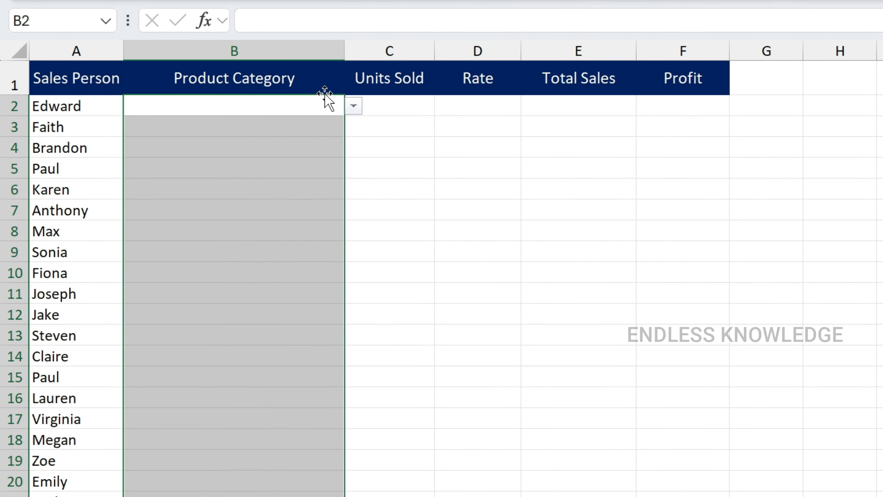
# - Extend the list validation source of the Product Category cells on the Report sheet to ='Product List'!$C$2:$C$200
pyautogui.moveTo(321, 104); pyautogui.dragTo(276, 494)
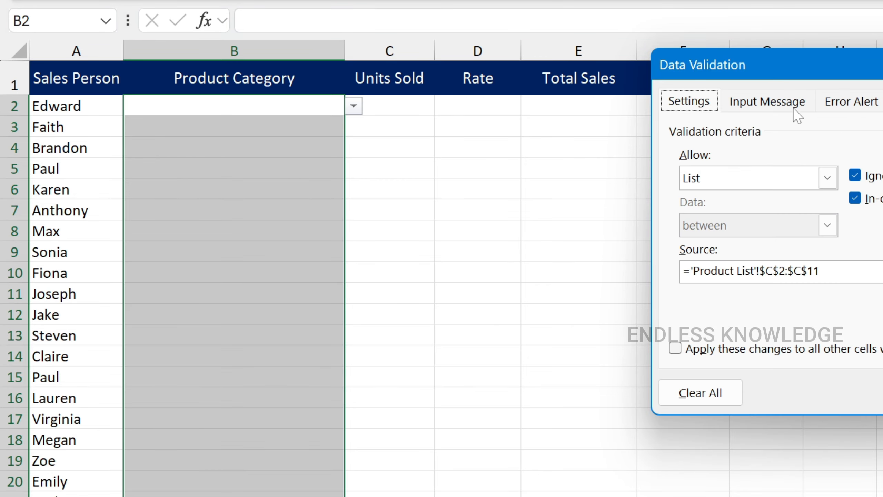
pyautogui.moveTo(784, 71); pyautogui.dragTo(503, 71)
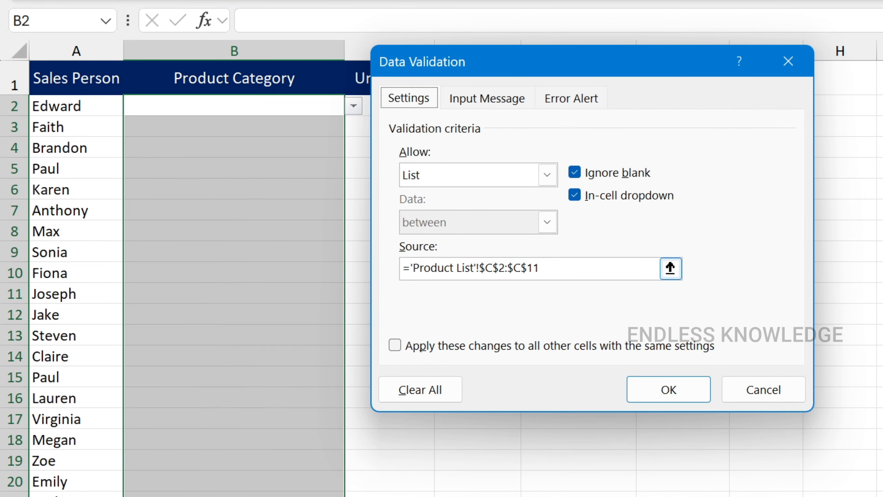
pyautogui.click(520, 268)
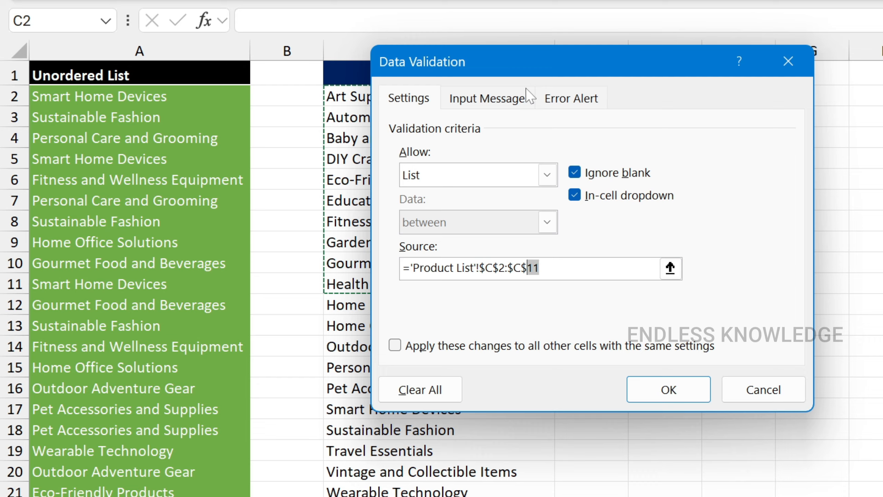
pyautogui.moveTo(528, 64); pyautogui.dragTo(680, 38)
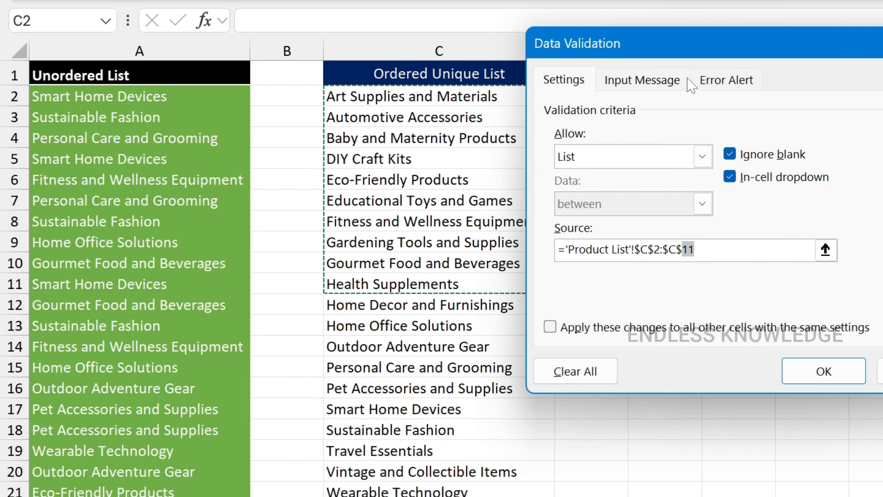
pyautogui.moveTo(695, 41); pyautogui.dragTo(663, 41)
pyautogui.press('BackSpace')
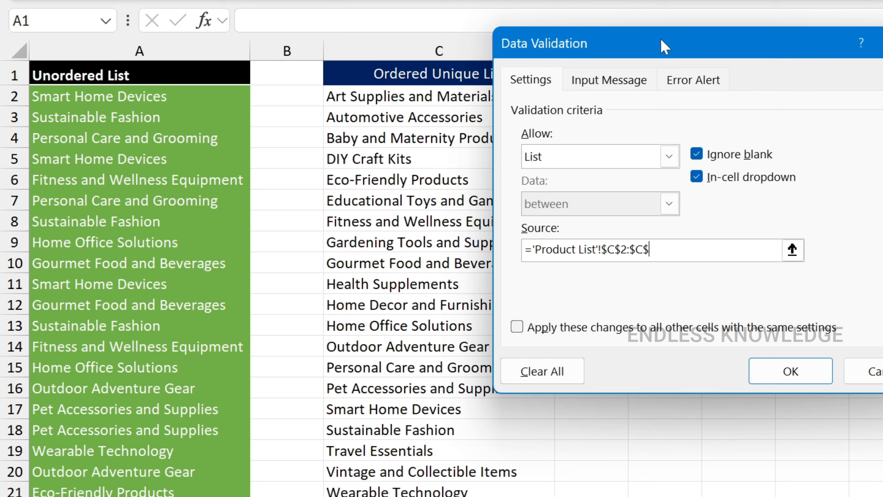
pyautogui.write('200')
pyautogui.click(799, 371)
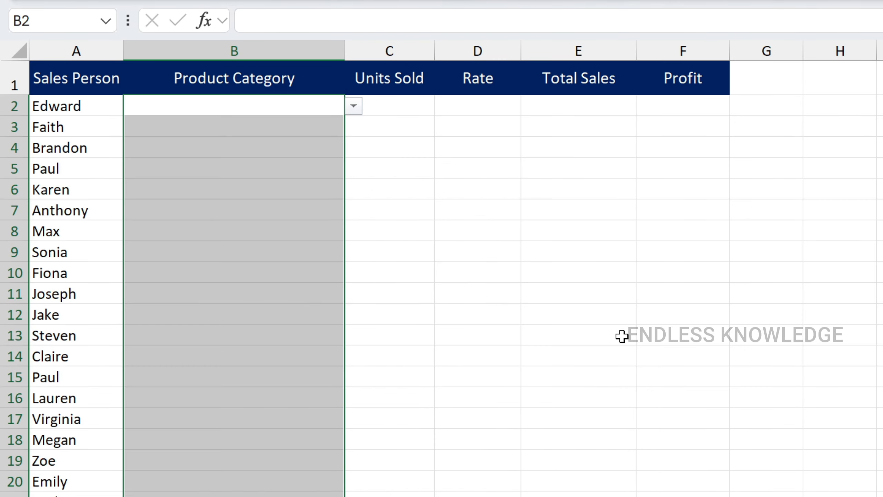
# - Examine the entries in the Product Category drop-down of B2, including the end of the list
pyautogui.click(307, 120)
pyautogui.click(336, 111)
pyautogui.click(354, 106)
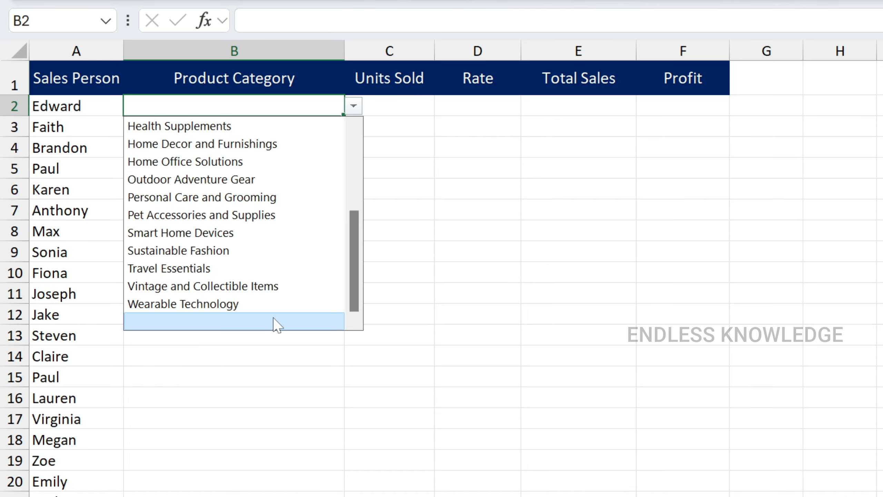
pyautogui.scroll(3, 276, 325)
pyautogui.scroll(-3, 277, 325)
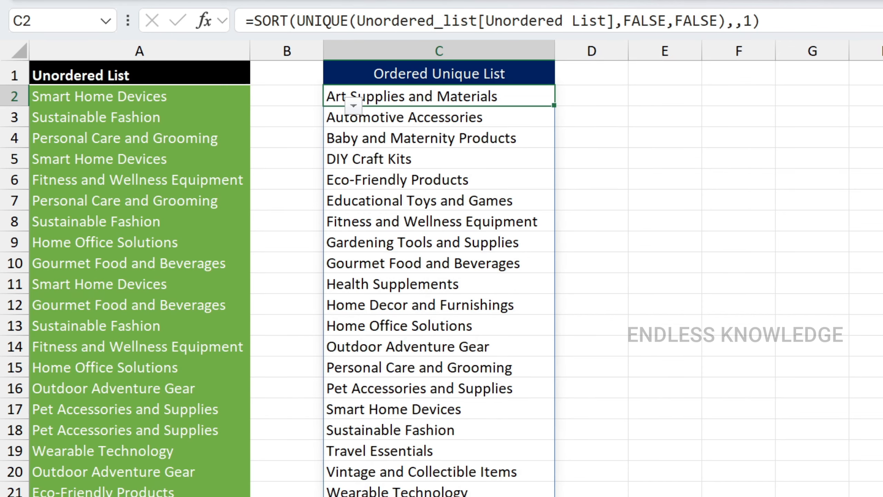
# - Begin an OFFSET formula in E2 of the Product List sheet with reference $C$2, 0 rows and 0 columns
pyautogui.click(686, 92)
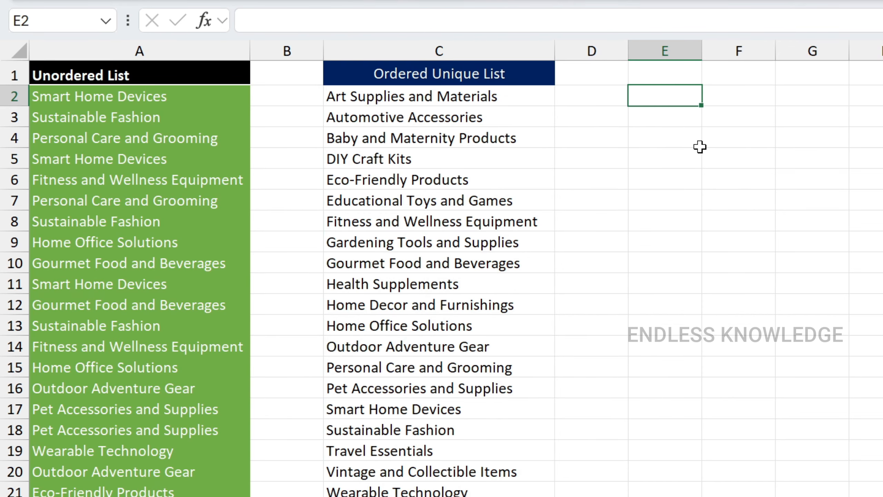
pyautogui.write('=off')
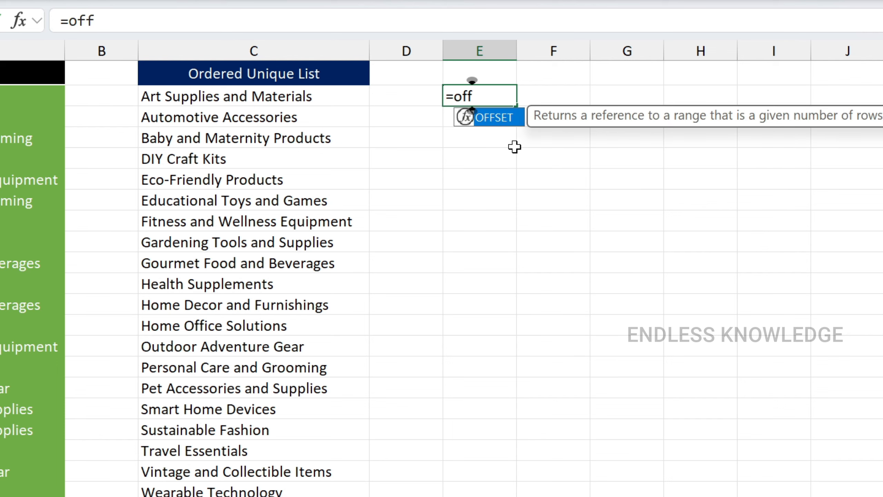
pyautogui.press('Tab')
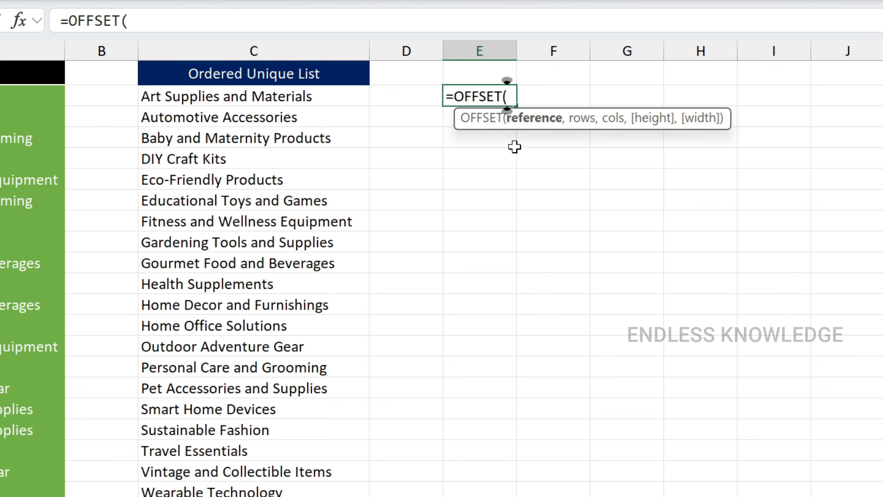
pyautogui.click(301, 96)
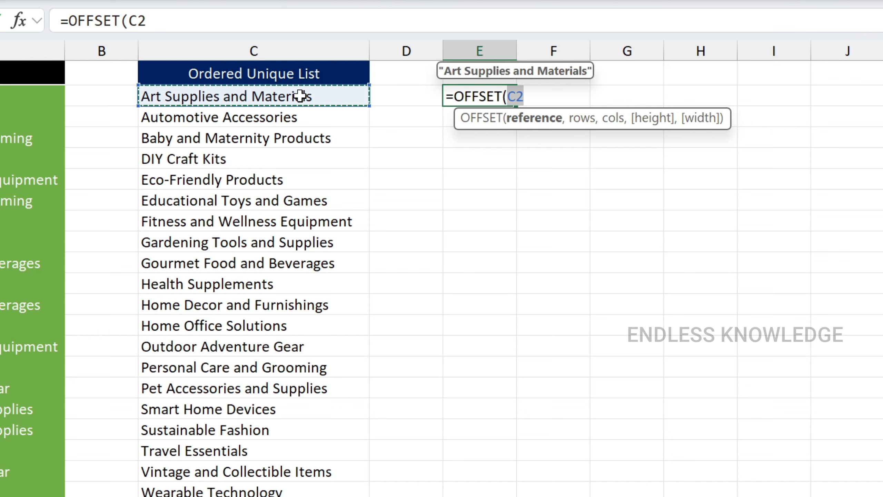
pyautogui.press('F4')
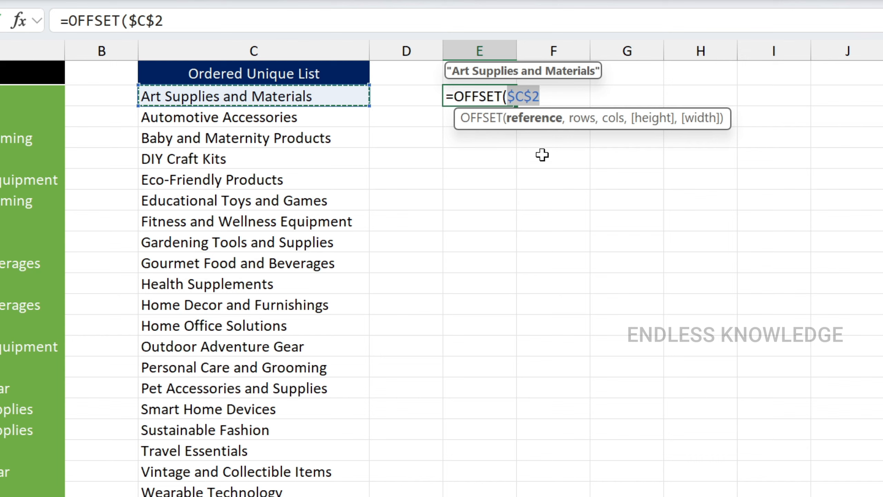
pyautogui.write(',')
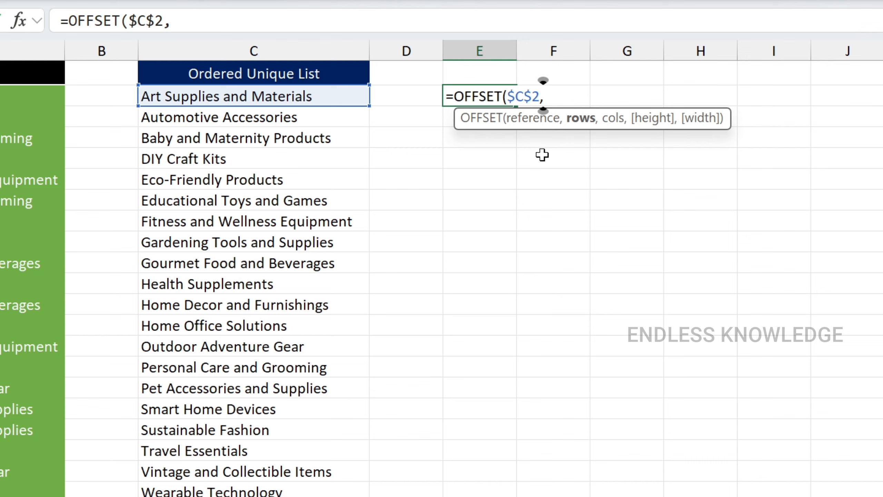
pyautogui.write('0')
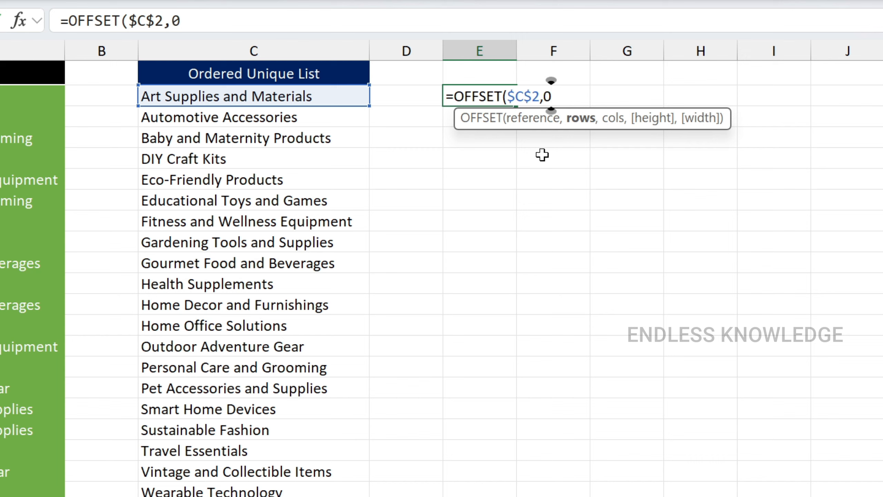
pyautogui.write(',0')
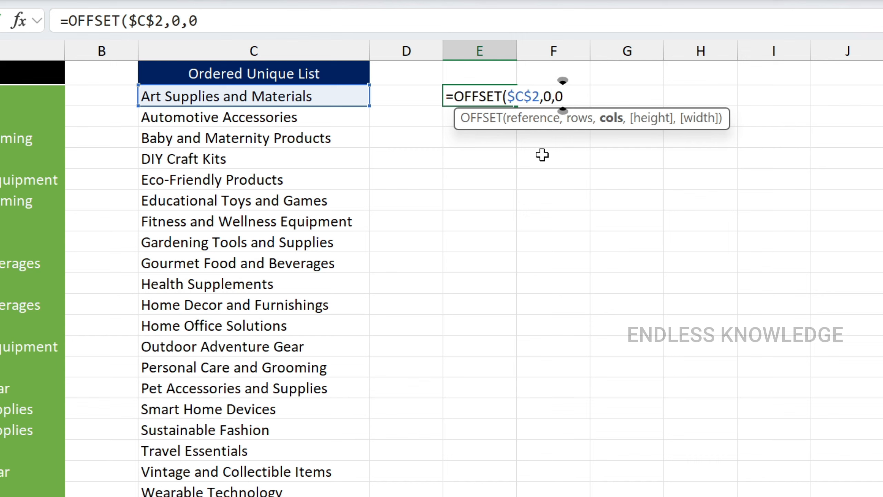
pyautogui.write(',')
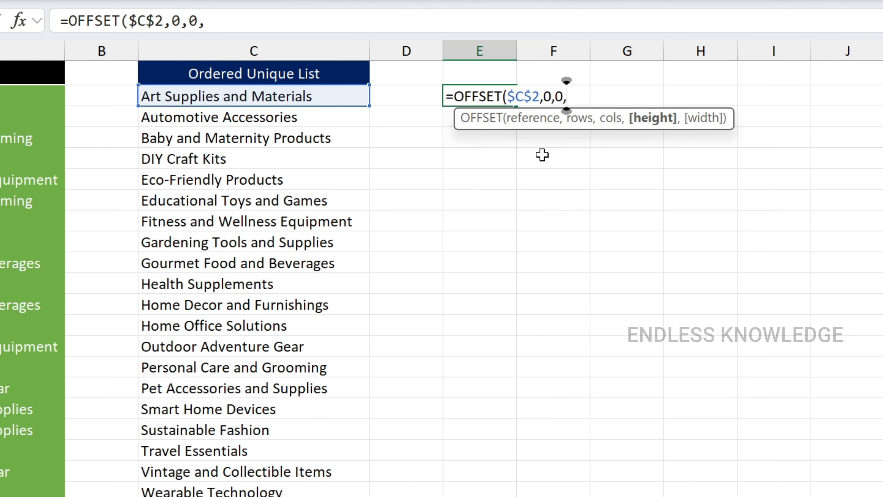
# - Add COUNTA($C$2:$C$1000) as the height argument of the OFFSET formula in E2, using absolute references
pyautogui.write('coun')
pyautogui.press('Down')
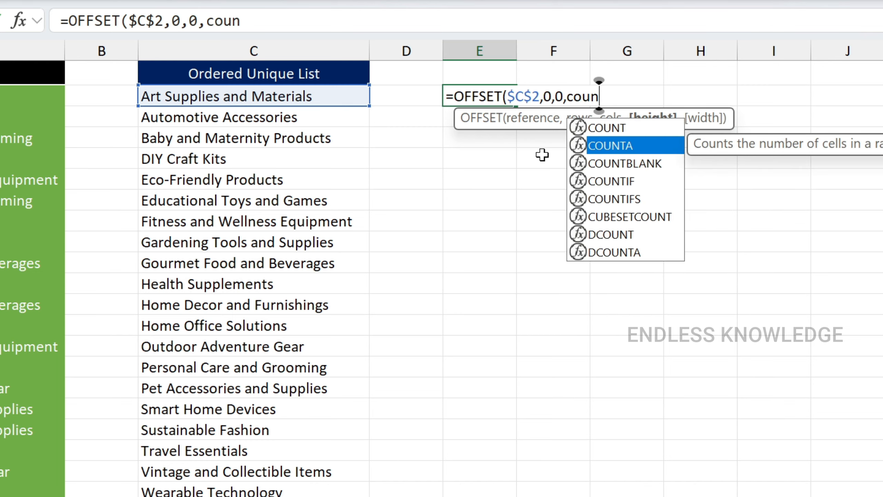
pyautogui.press('Tab')
pyautogui.moveTo(357, 88); pyautogui.dragTo(309, 496)
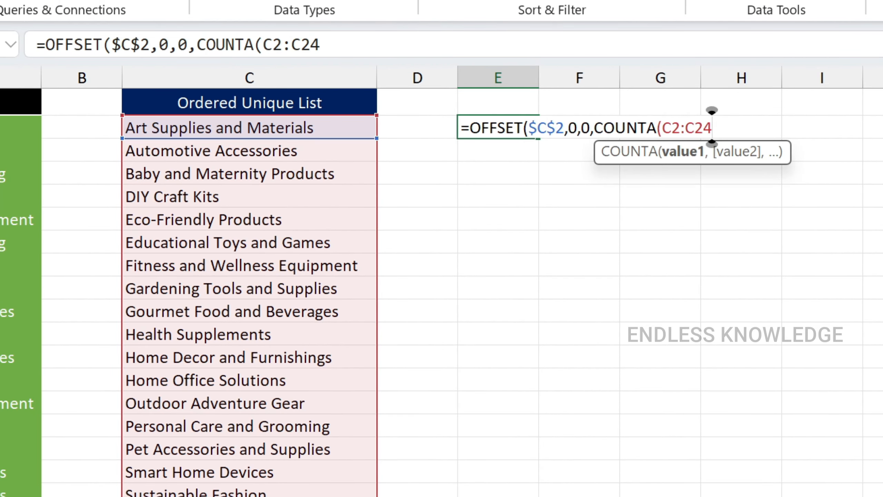
pyautogui.press('BackSpace')
pyautogui.press('BackSpace')
pyautogui.write('1000')
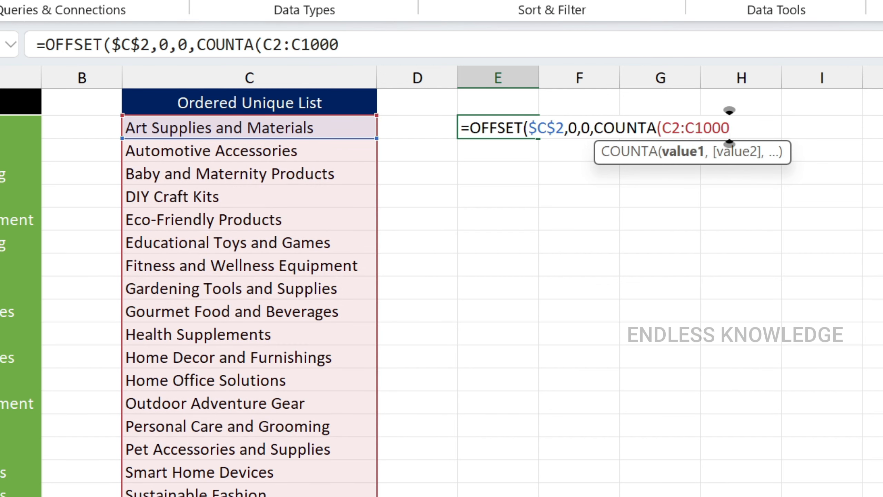
pyautogui.press('F4')
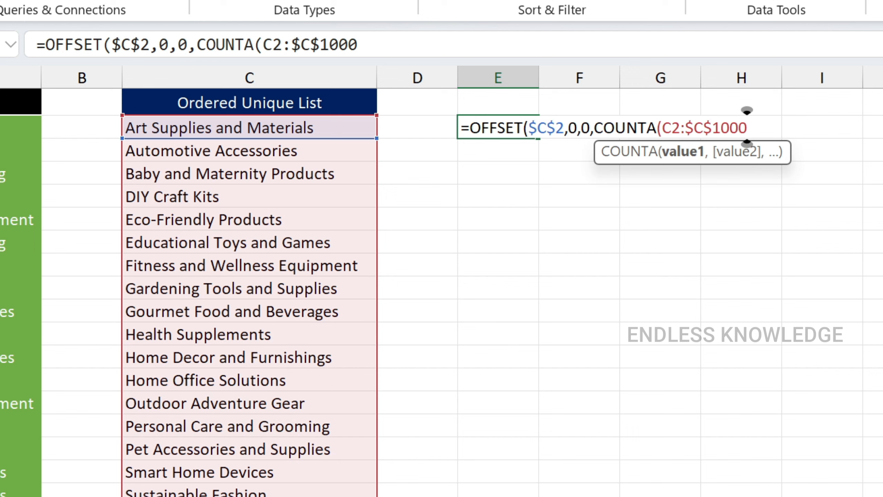
pyautogui.click(672, 127)
pyautogui.press('F4')
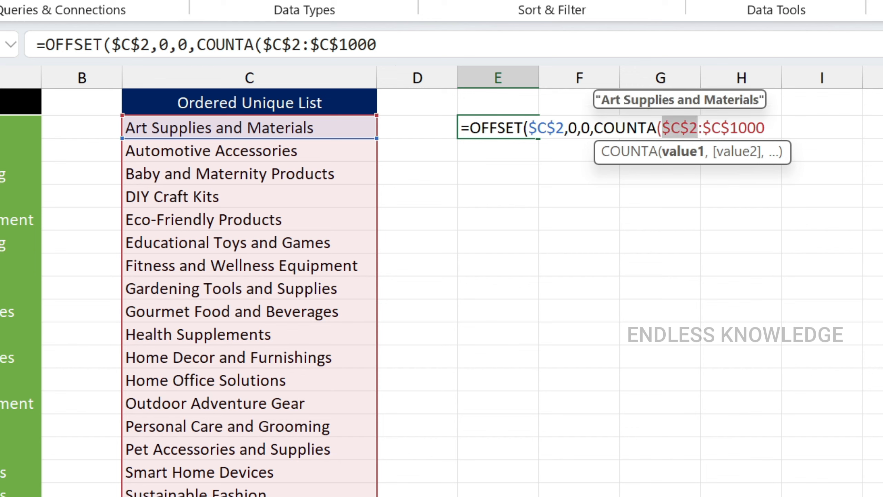
pyautogui.click(765, 128)
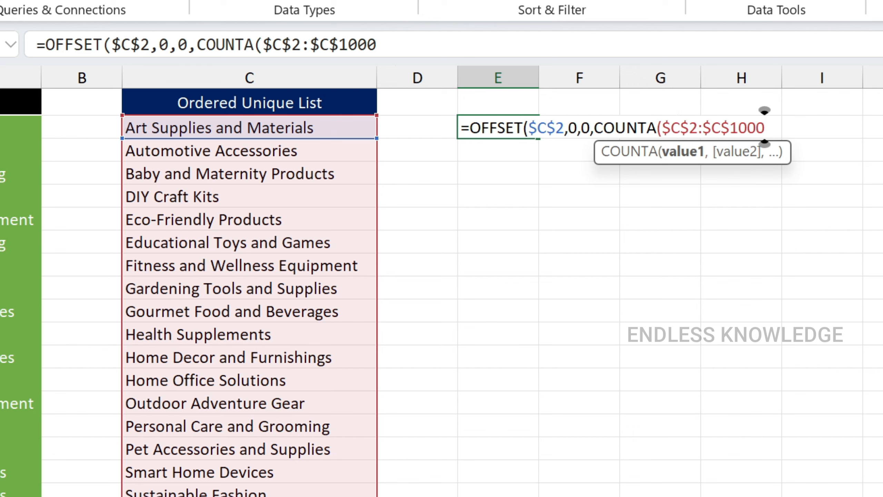
pyautogui.write(')')
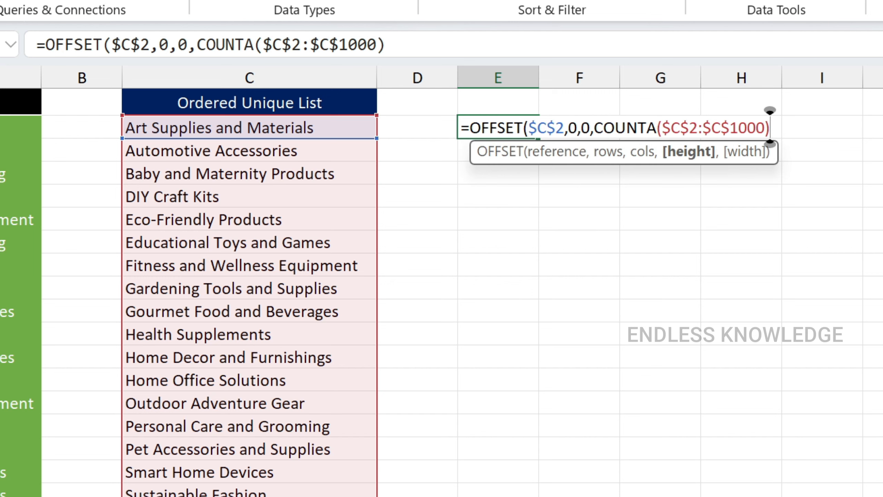
# - Set the OFFSET width argument to 1 and enter the completed formula in E2
pyautogui.write(',1')
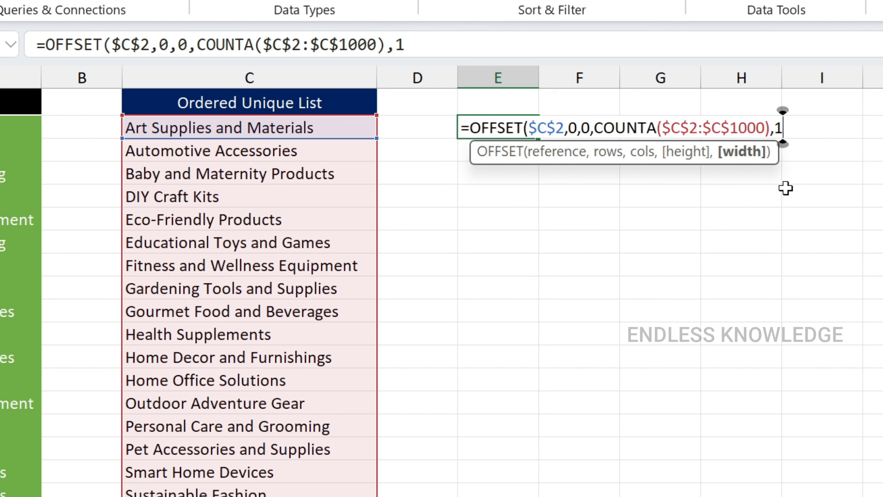
pyautogui.write(')')
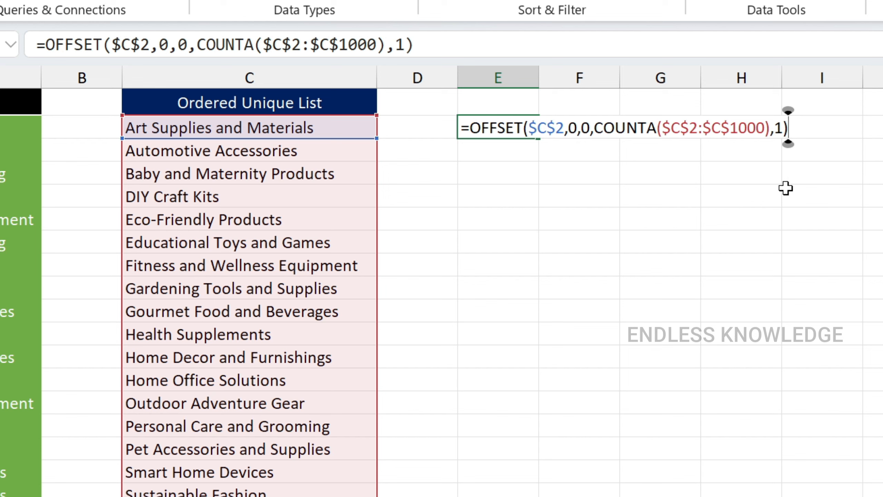
pyautogui.press('Return')
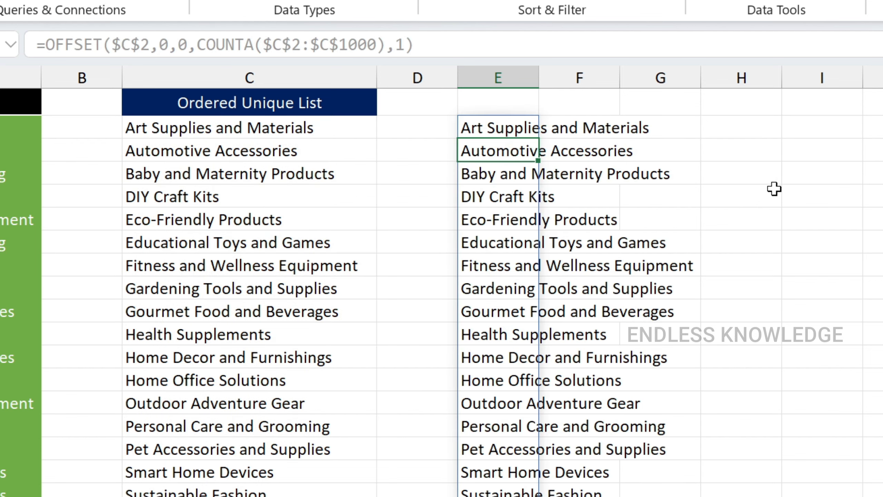
# - Copy the full text of the OFFSET formula in E2
pyautogui.click(512, 123)
pyautogui.doubleClick(511, 123)
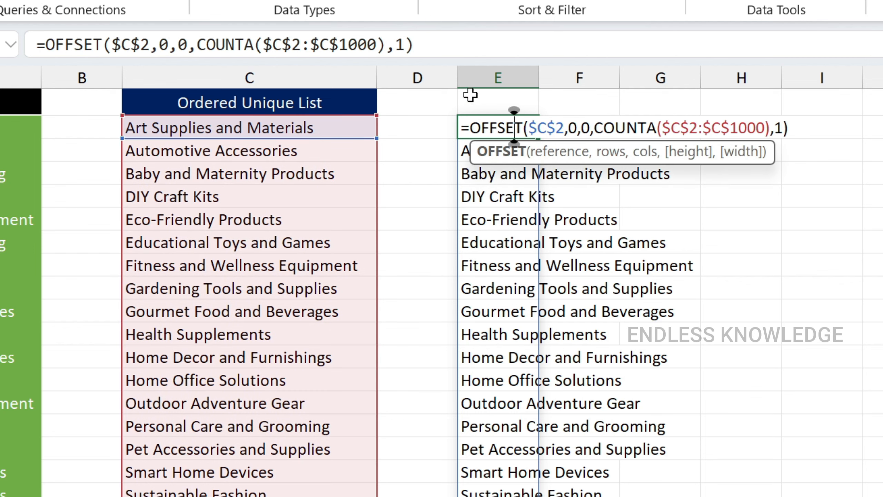
pyautogui.click(439, 58)
pyautogui.hotkey('shift', 'Home')
pyautogui.hotkey('ctrl', 'c')
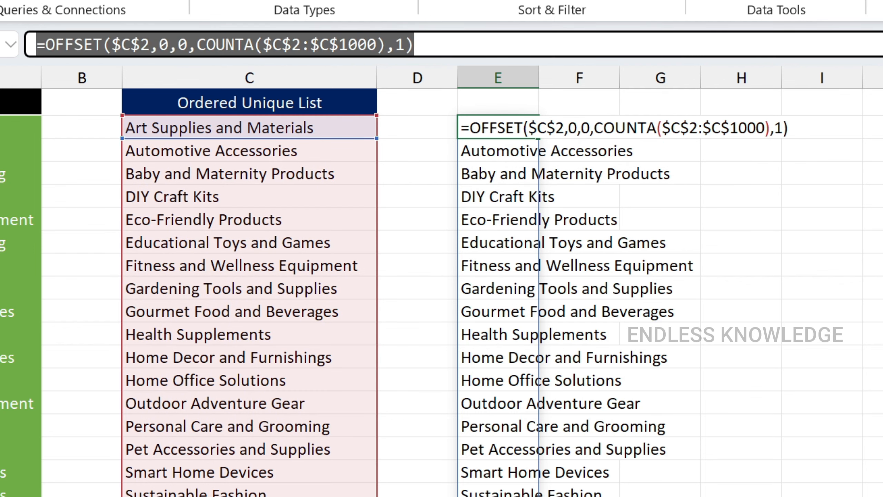
# - Start a new workbook-scoped defined name called Unique_list
pyautogui.press('Escape')
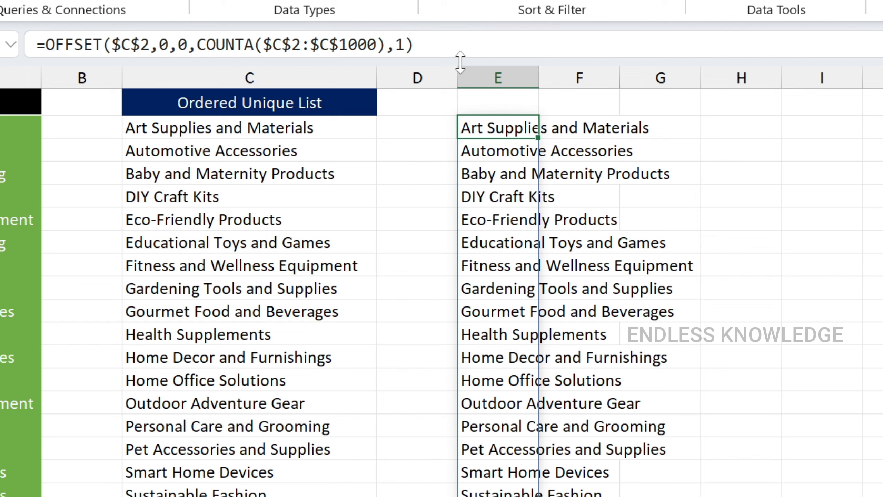
pyautogui.click(425, 153)
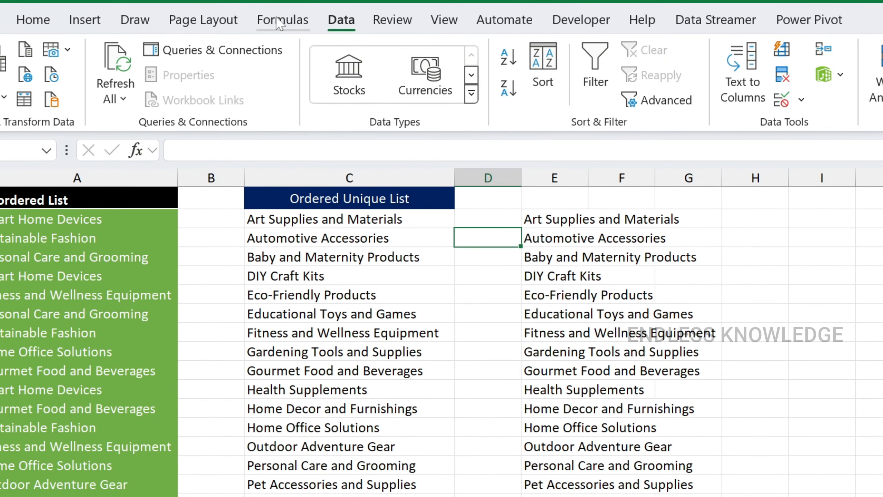
pyautogui.click(281, 20)
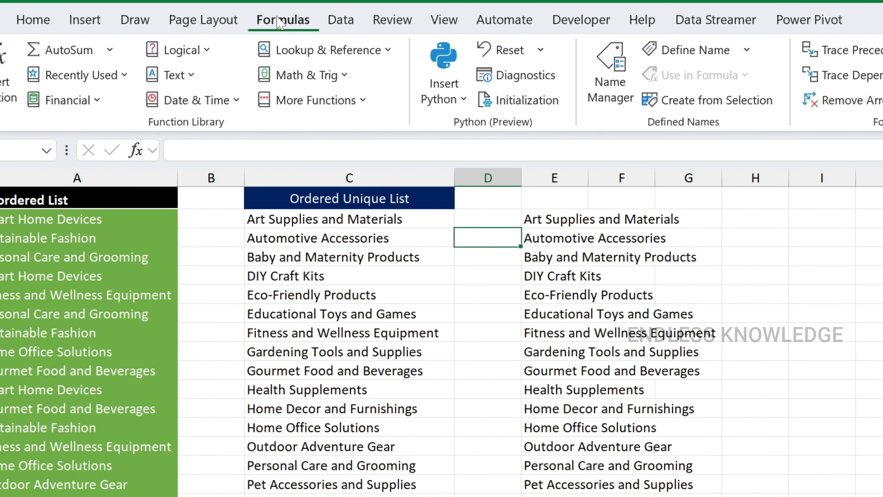
pyautogui.click(605, 80)
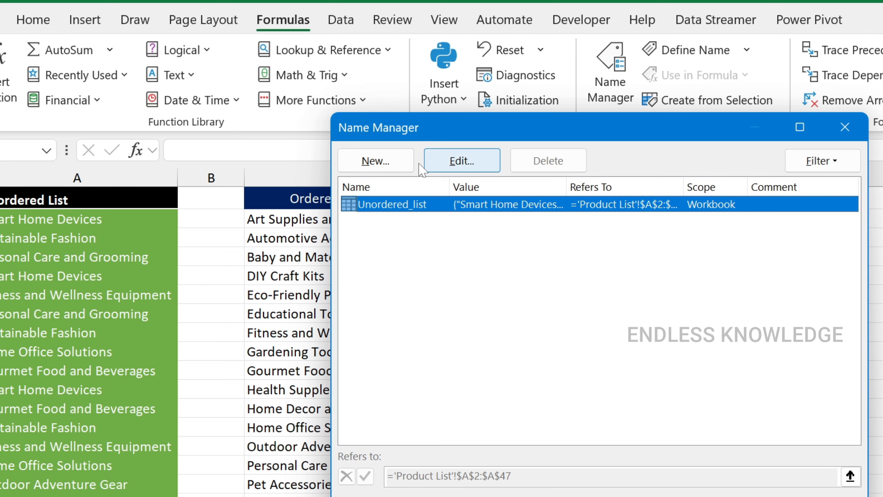
pyautogui.click(375, 161)
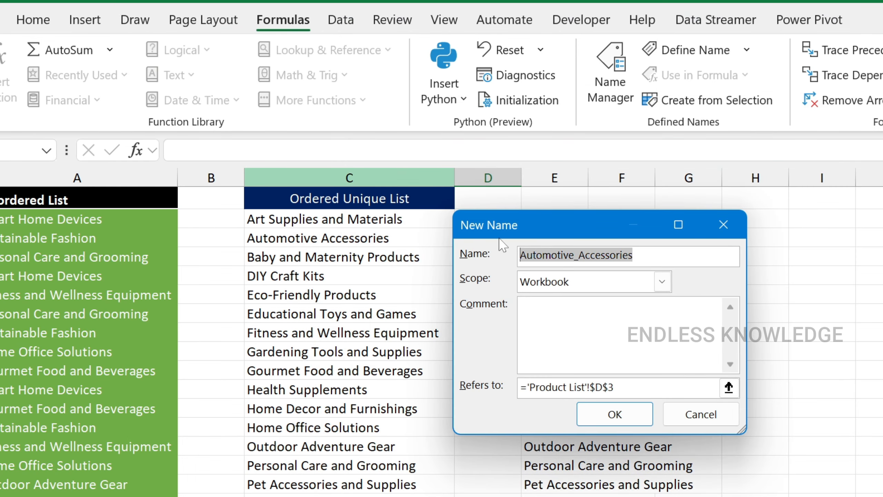
pyautogui.press('BackSpace')
pyautogui.write('Un')
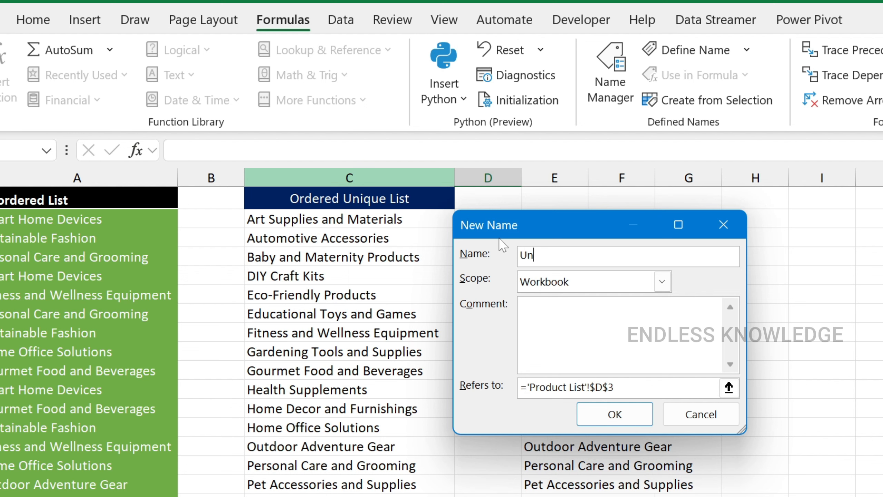
pyautogui.write('ique_list')
# - Replace the Unique_list reference with the copied formula =OFFSET($C$2,0,0,COUNTA($C$2:$C$1000),1) and save the name
pyautogui.moveTo(617, 388); pyautogui.dragTo(520, 388)
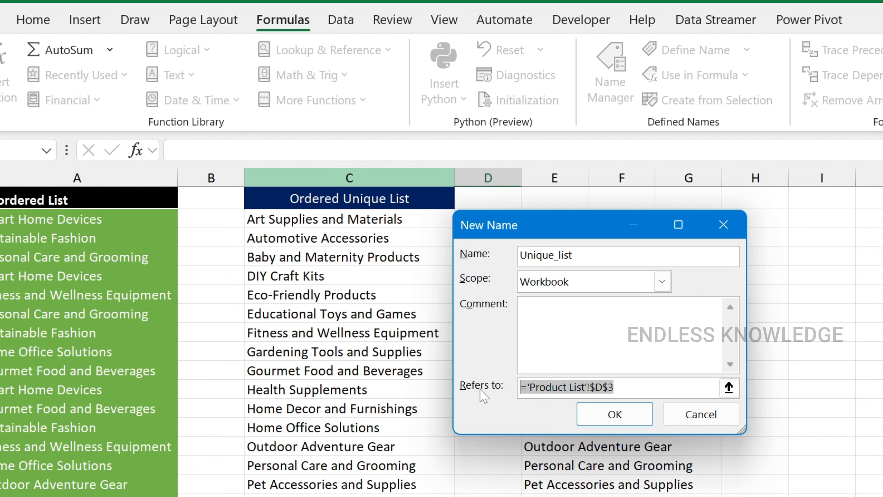
pyautogui.hotkey('ctrl', 'v')
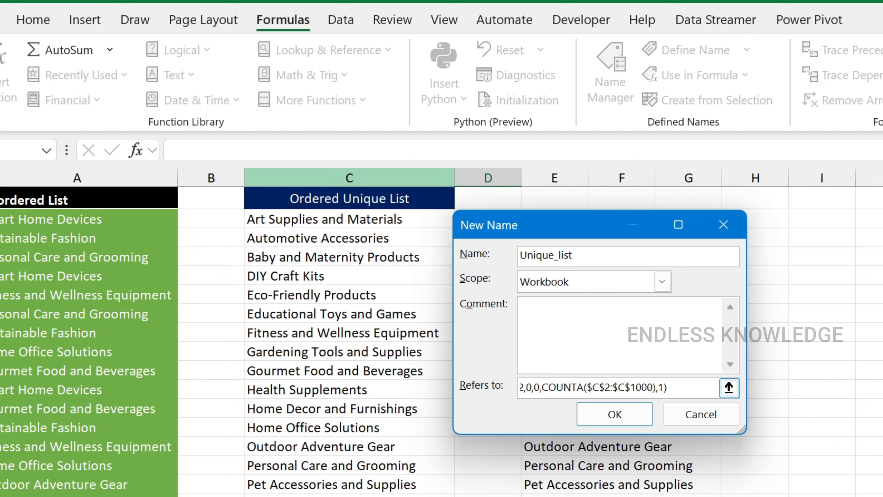
pyautogui.click(621, 420)
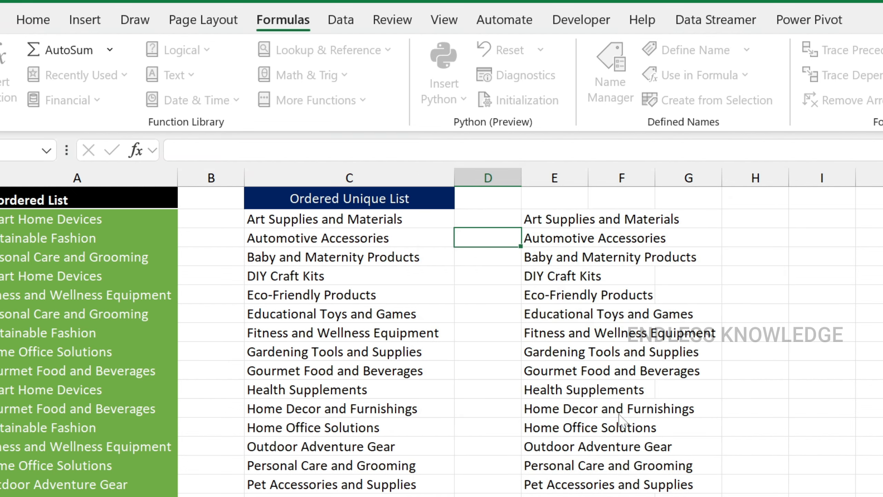
# - Review the definitions of the names Unordered_list and Unique_list without changing them
pyautogui.click(410, 220)
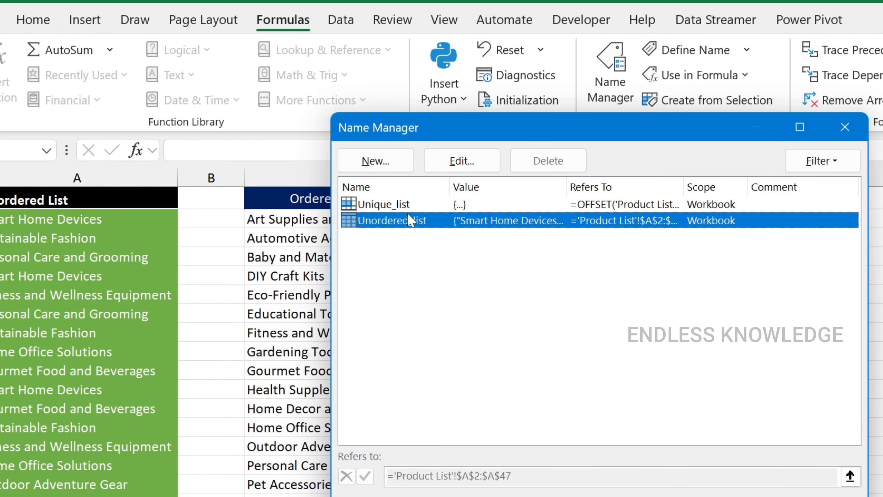
pyautogui.doubleClick(588, 221)
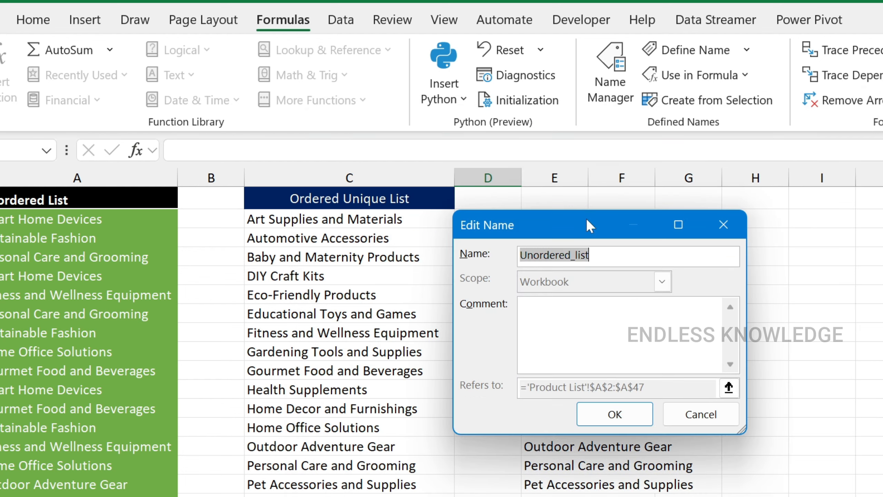
pyautogui.click(699, 414)
pyautogui.doubleClick(380, 206)
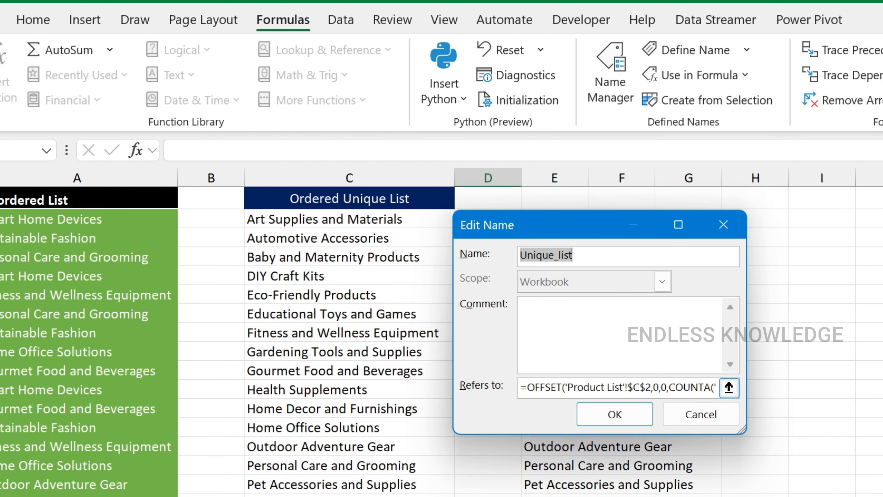
pyautogui.click(700, 414)
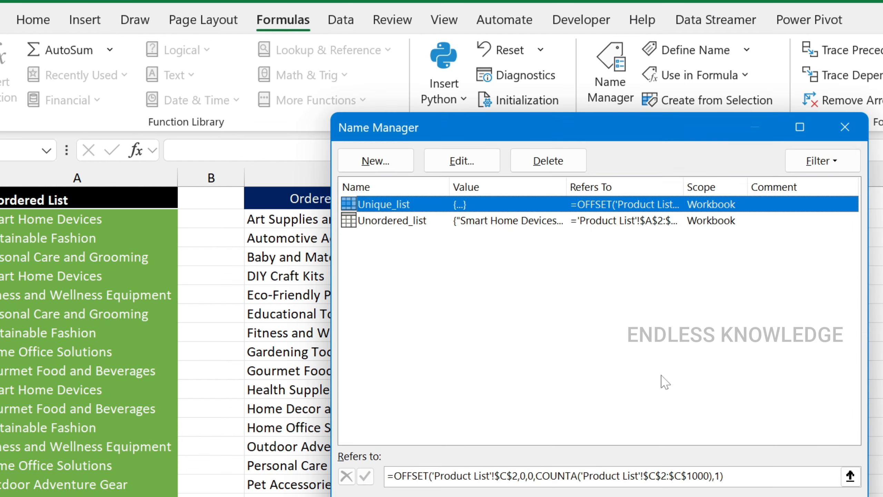
# - Close the Name Manager and delete the OFFSET formula from cell E2 of the Product List sheet
pyautogui.press('Escape')
pyautogui.click(548, 222)
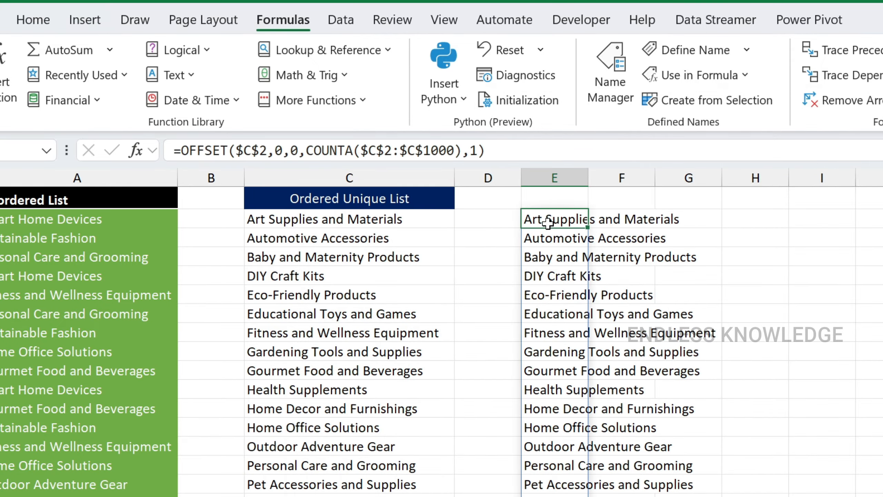
pyautogui.press('Delete')
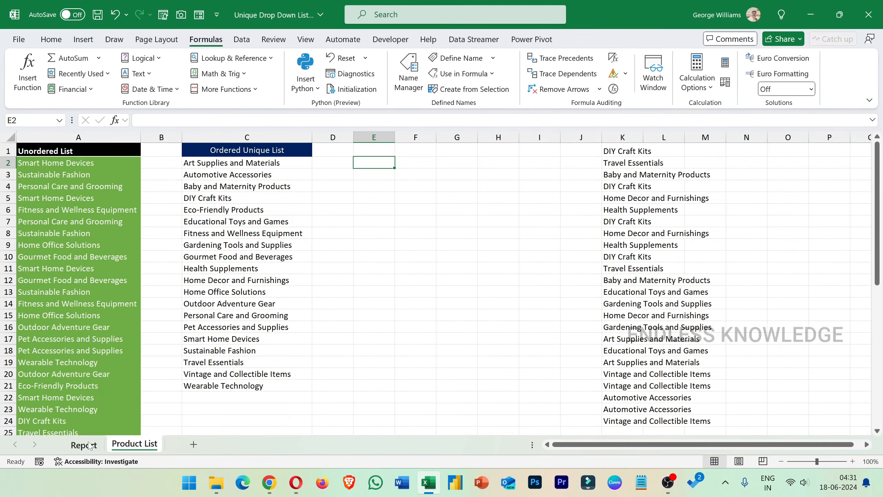
# - Clear everything, including the existing drop-down, from the Product Category cells B2:B21 on the Report sheet
pyautogui.click(86, 496)
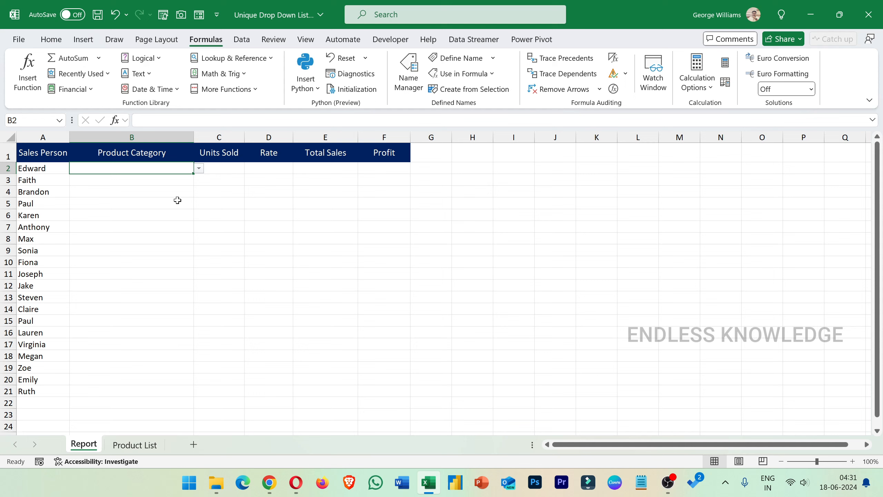
pyautogui.moveTo(170, 166); pyautogui.dragTo(151, 383)
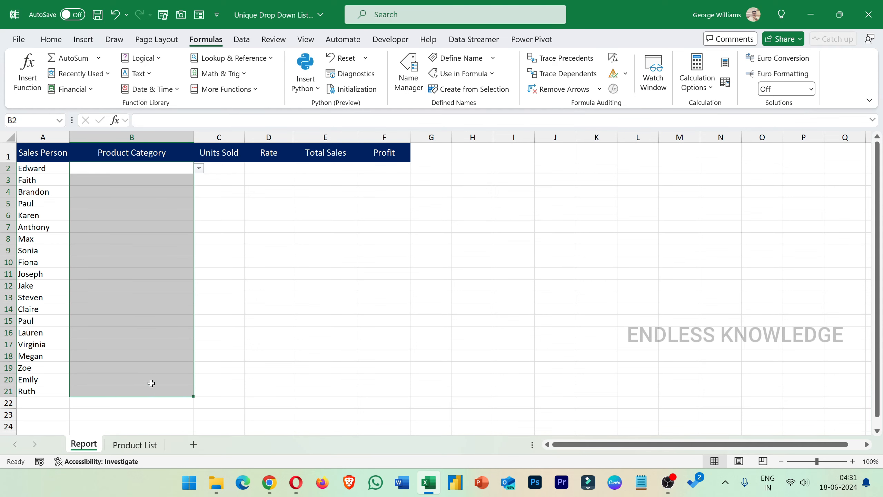
pyautogui.click(51, 40)
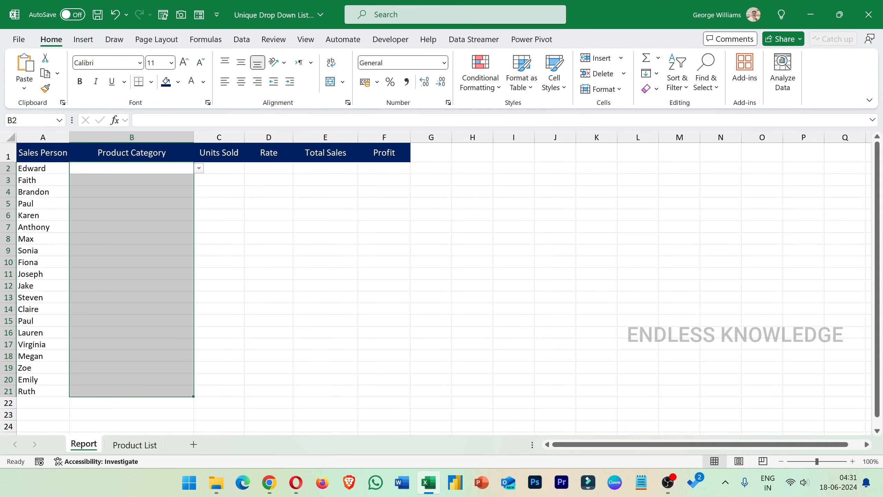
pyautogui.click(647, 89)
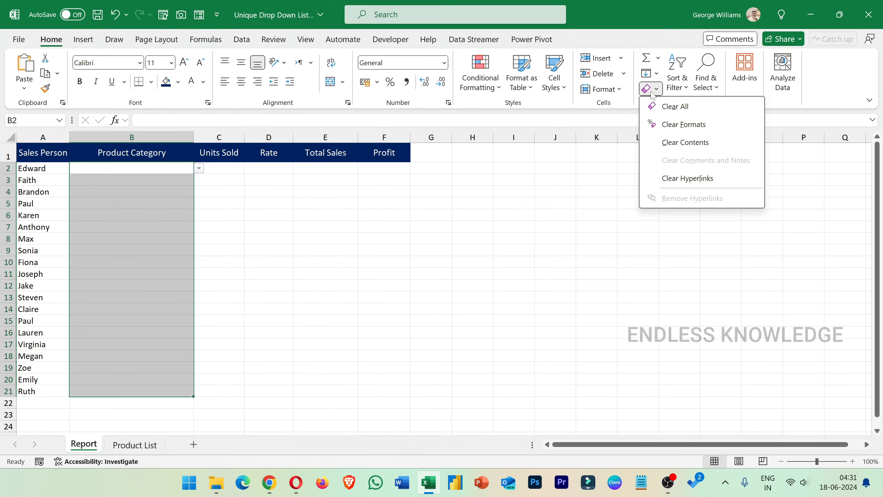
pyautogui.click(667, 106)
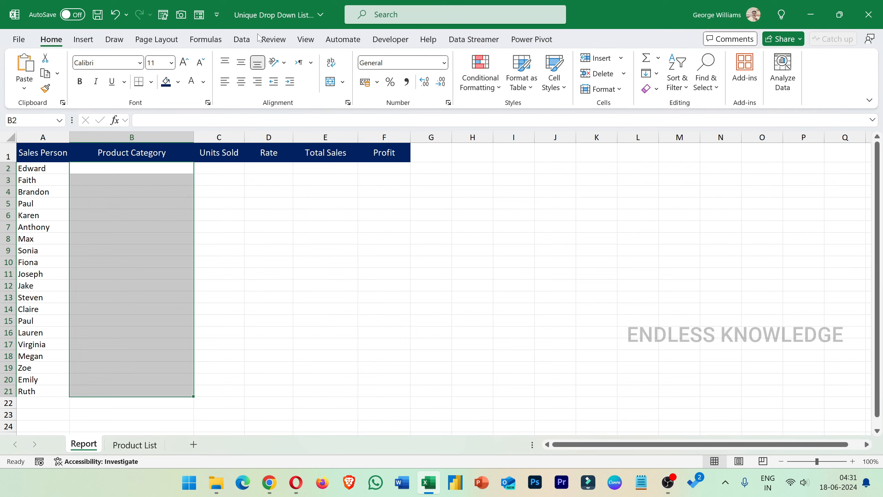
# - Apply List data validation to B2:B21 on the Report sheet with the source =unique_list
pyautogui.click(245, 38)
pyautogui.click(515, 89)
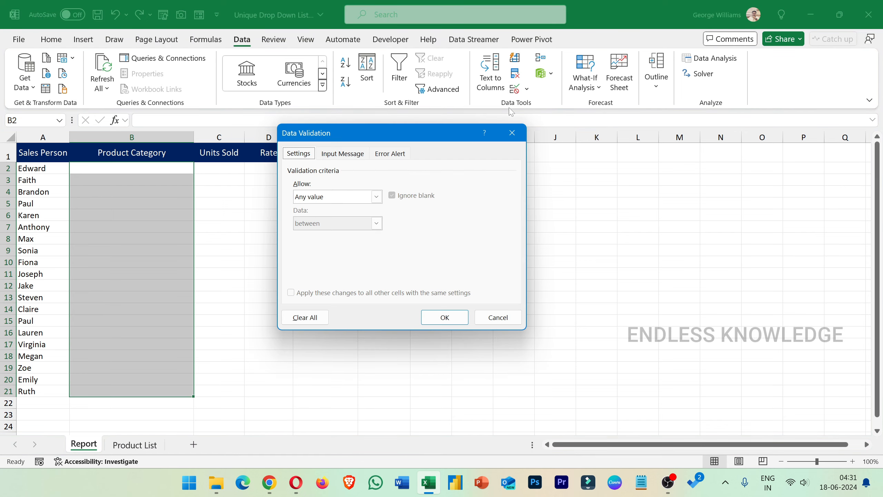
pyautogui.click(303, 202)
pyautogui.click(306, 233)
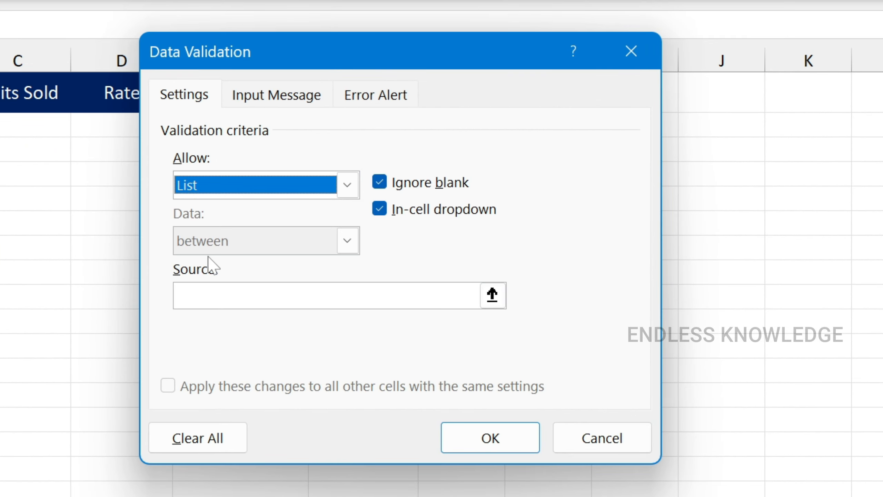
pyautogui.click(236, 295)
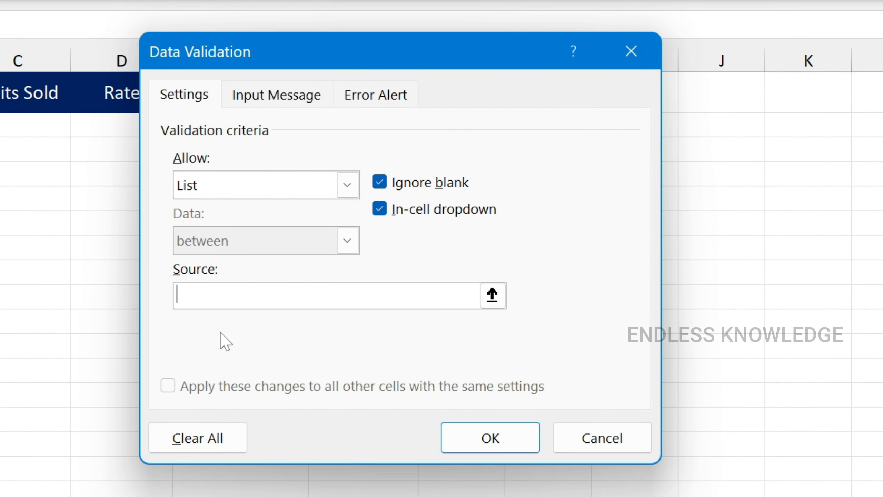
pyautogui.write('=unique')
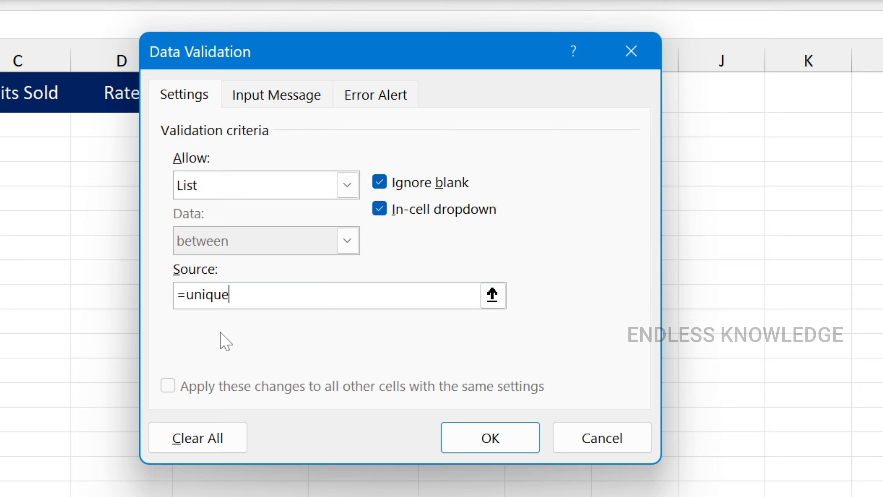
pyautogui.write('_list')
pyautogui.click(449, 439)
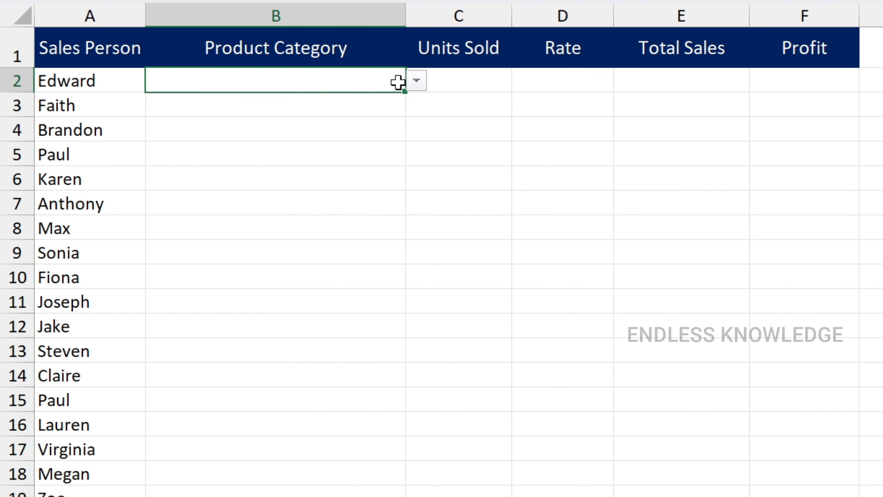
# - Examine the category entries offered by the drop-down in cell B2 of the Report sheet
pyautogui.click(416, 80)
pyautogui.scroll(-3, 372, 172)
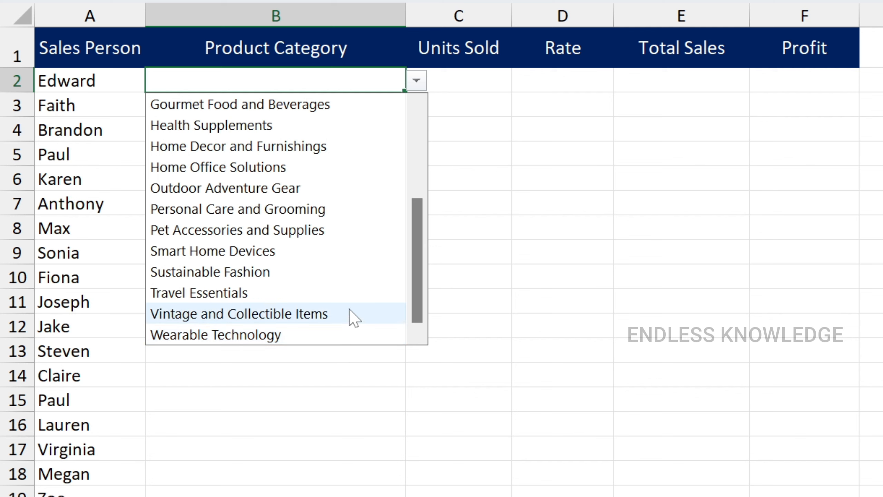
pyautogui.scroll(3, 358, 296)
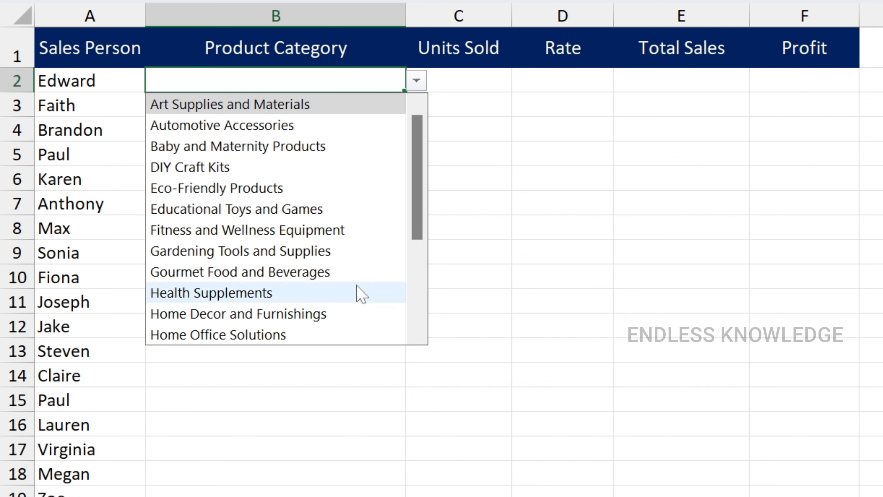
pyautogui.click(458, 150)
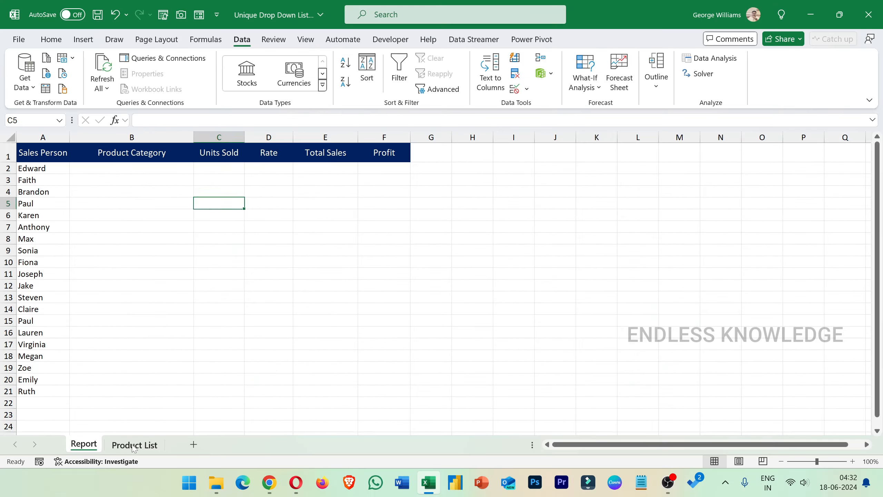
# - Review the Unordered List entries on the Product List sheet and the formula in C2 that builds the unique list
pyautogui.click(134, 444)
pyautogui.click(93, 268)
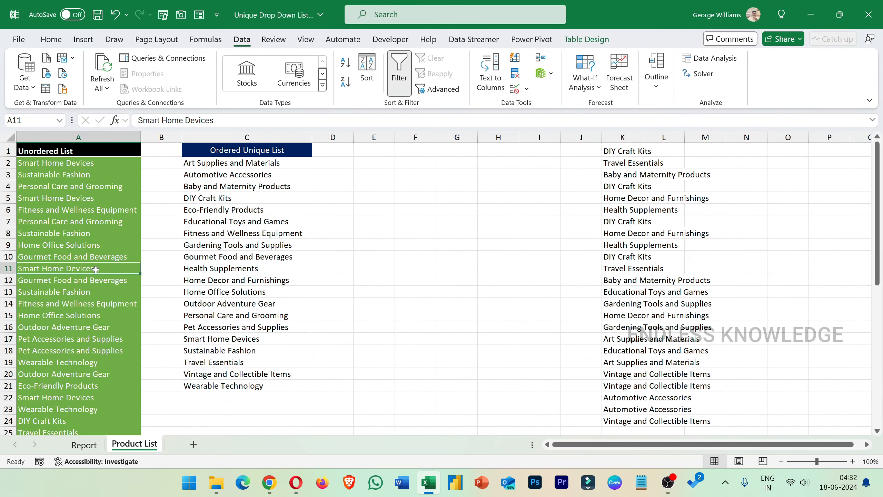
pyautogui.scroll(-6, 93, 294)
pyautogui.scroll(-6, 94, 293)
pyautogui.scroll(11, 93, 296)
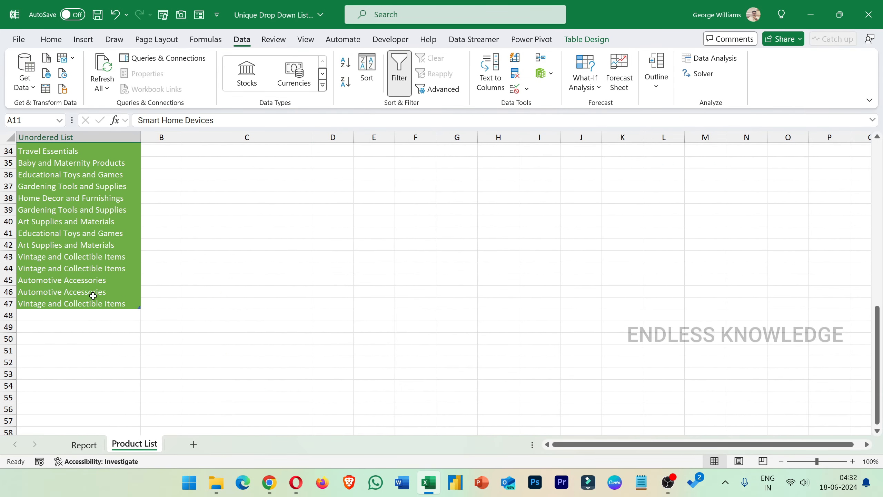
pyautogui.scroll(1, 93, 296)
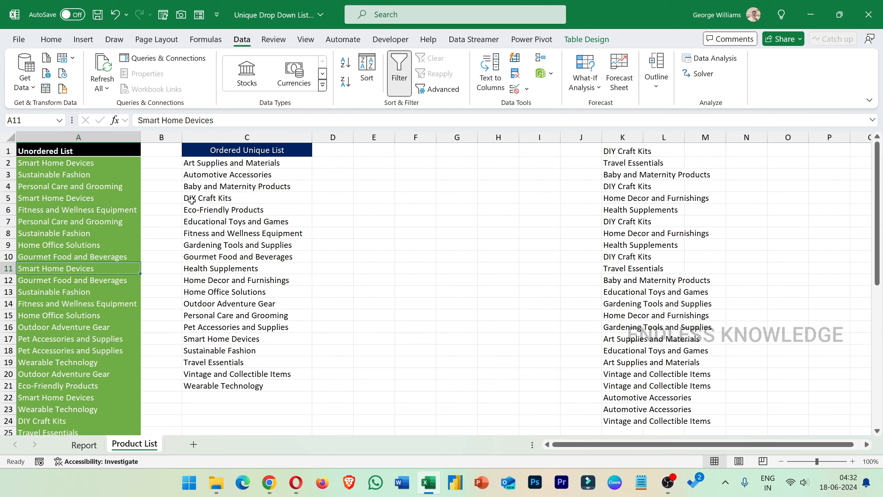
pyautogui.click(262, 165)
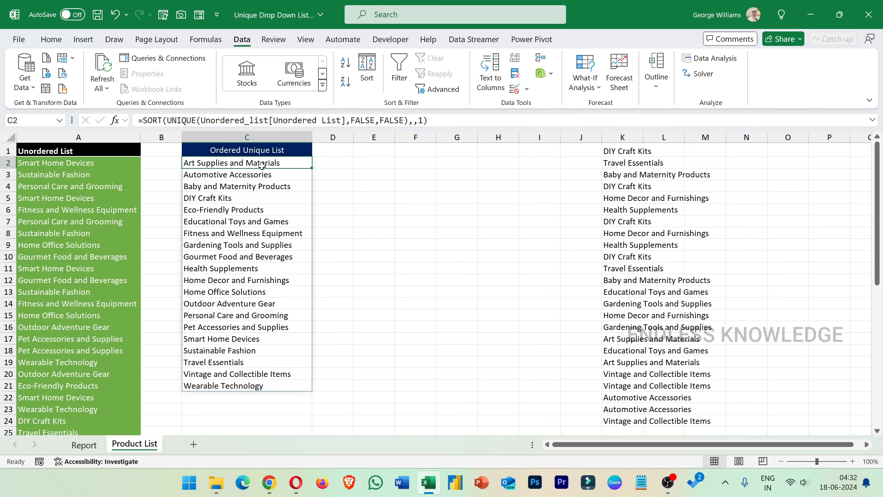
# - Choose Gourmet Food and Beverages from the drop-down in cell B2 of the Report sheet
pyautogui.click(84, 445)
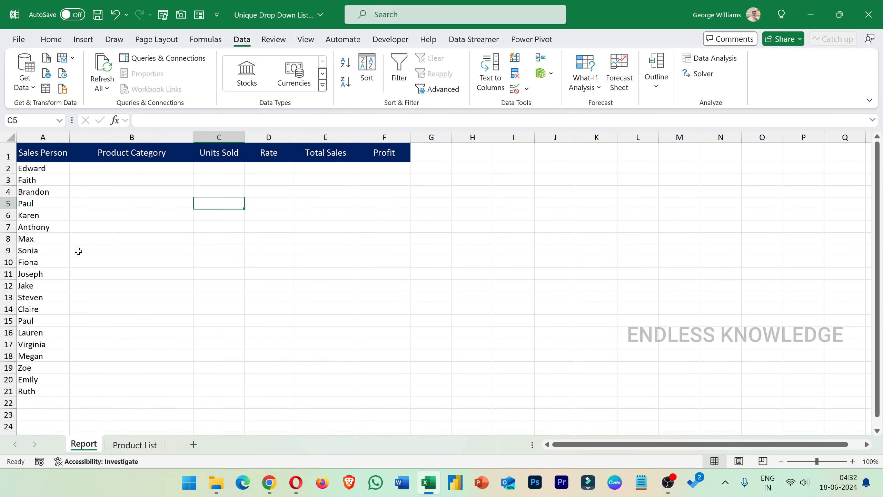
pyautogui.click(124, 172)
pyautogui.click(199, 169)
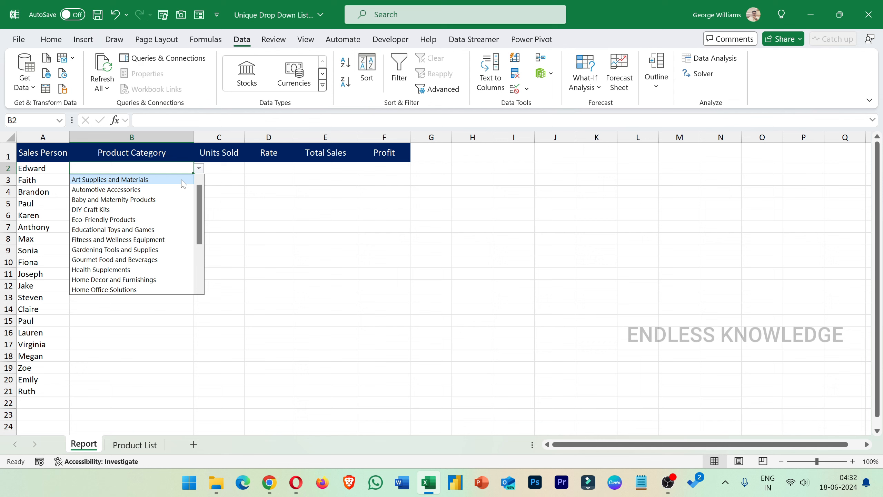
pyautogui.scroll(-3, 182, 190)
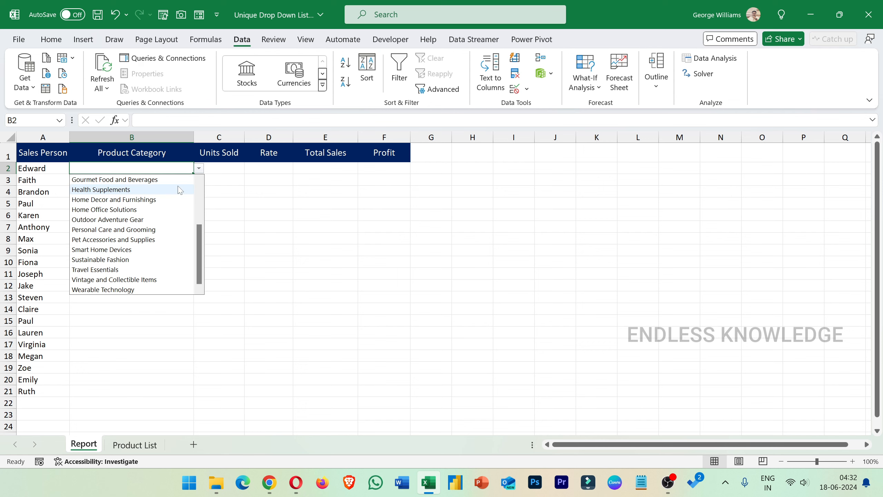
pyautogui.click(180, 179)
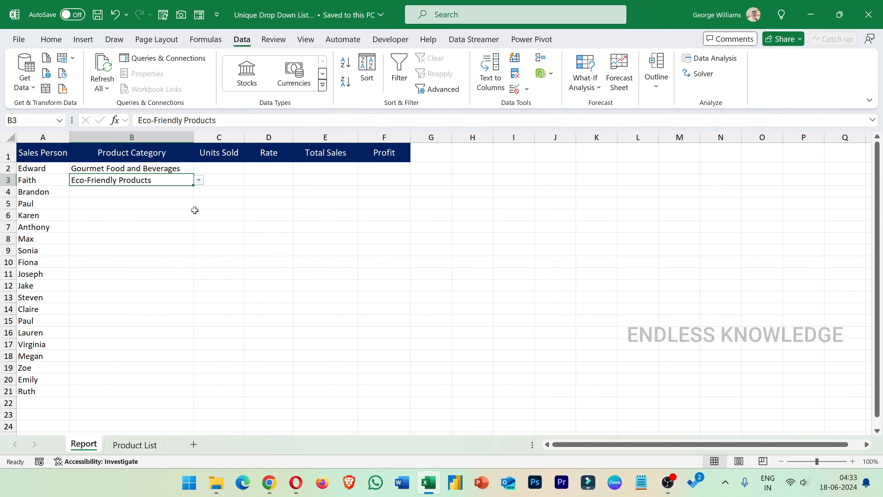